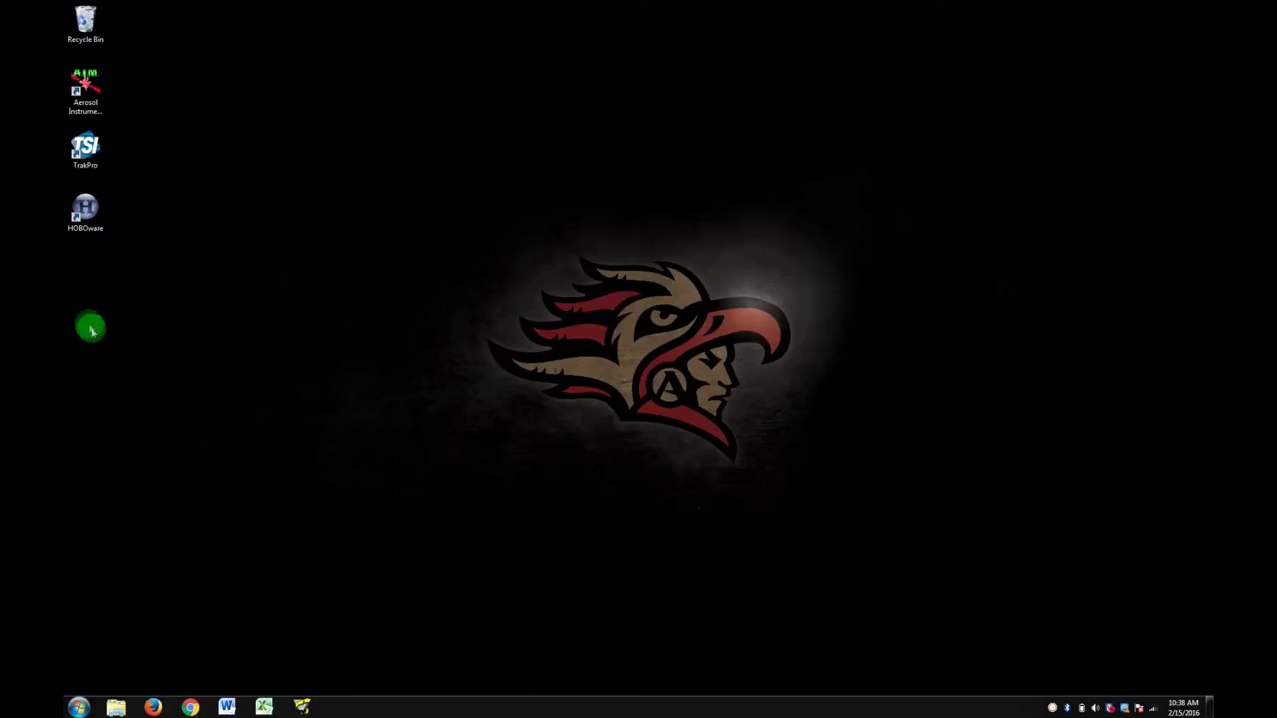
Step: Create a new desktop folder named White 2-15-16
right_click(89, 323)
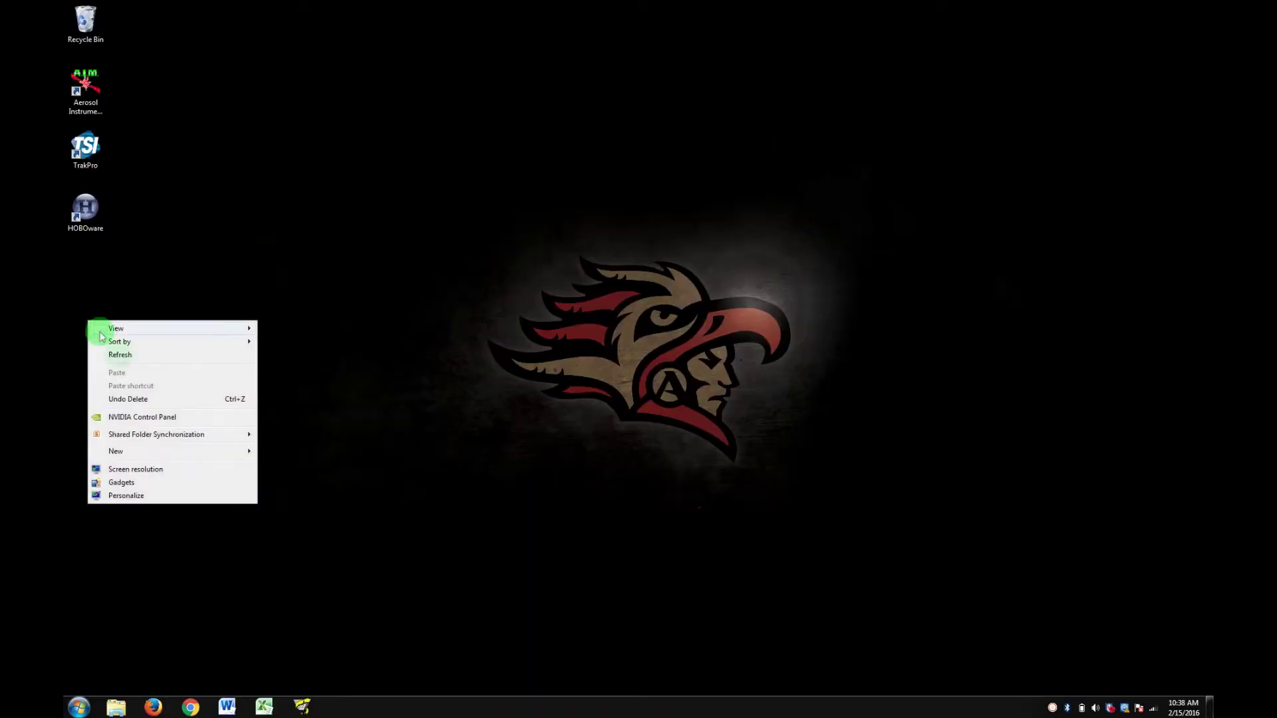
mouse_move(167, 451)
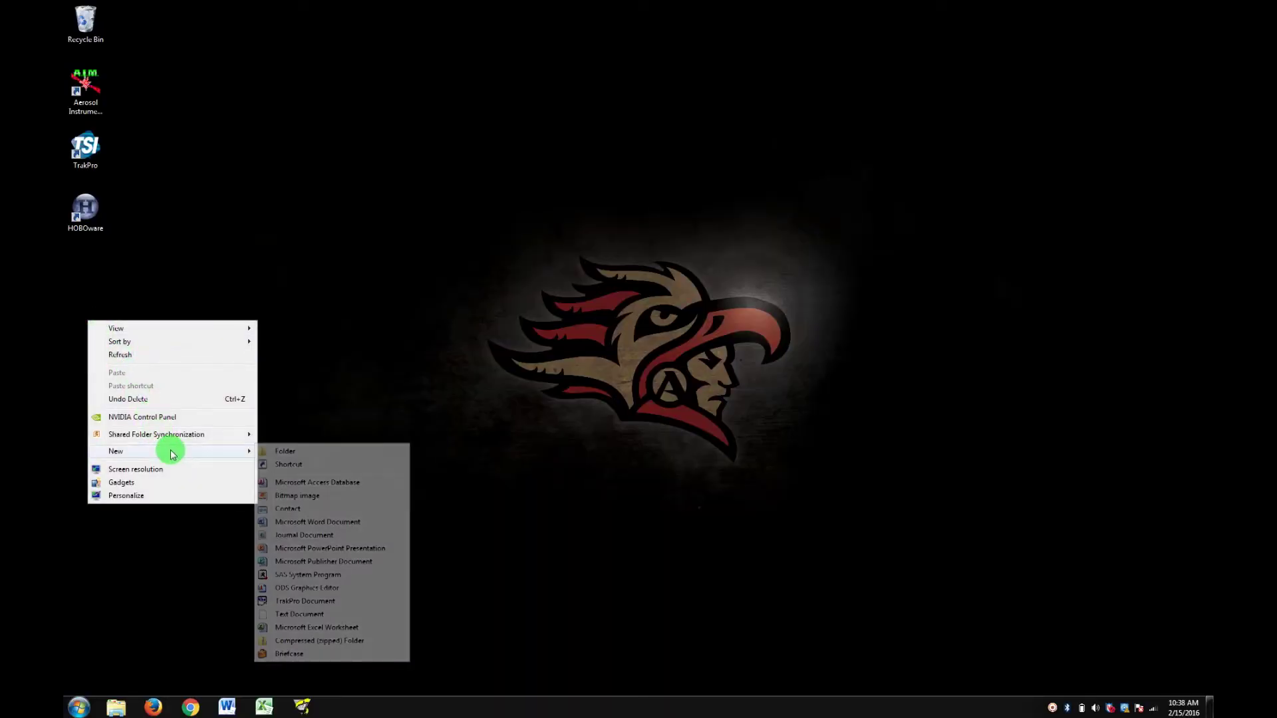
left_click(276, 454)
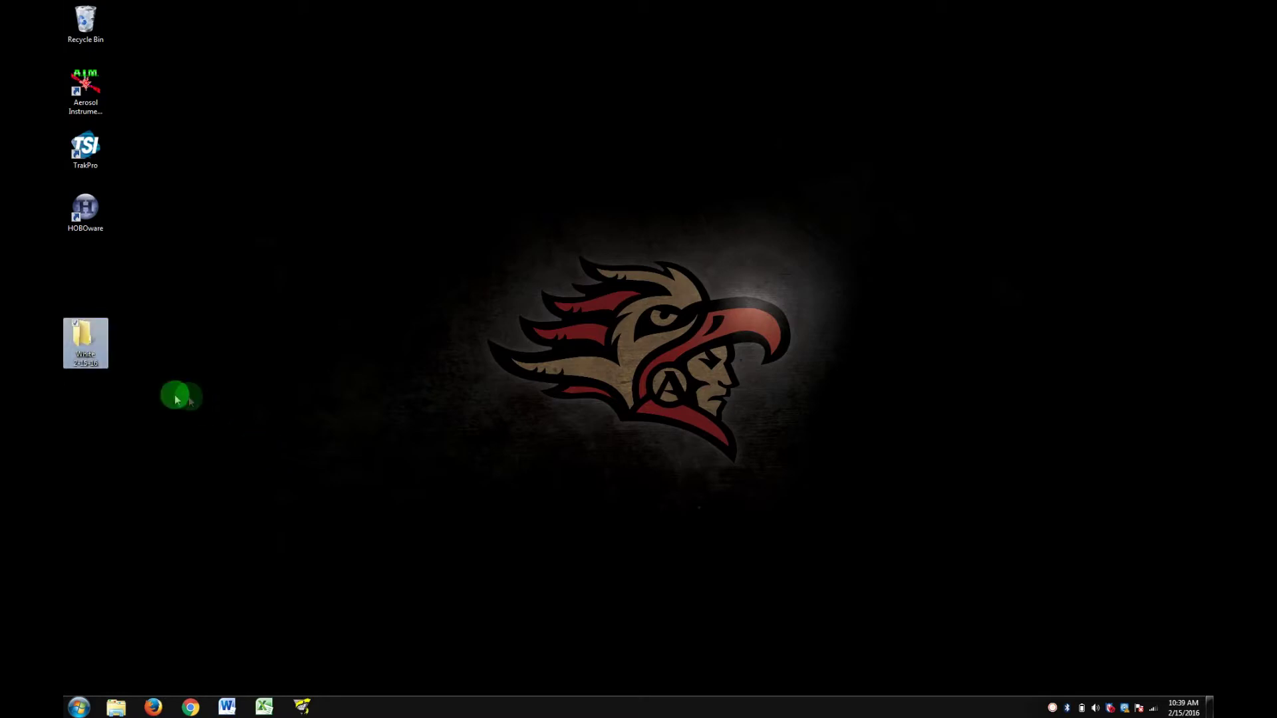
Step: Add a subfolder CPC Data 2-15-16 inside White 2-15-16, then close that folder window
double_click(95, 351)
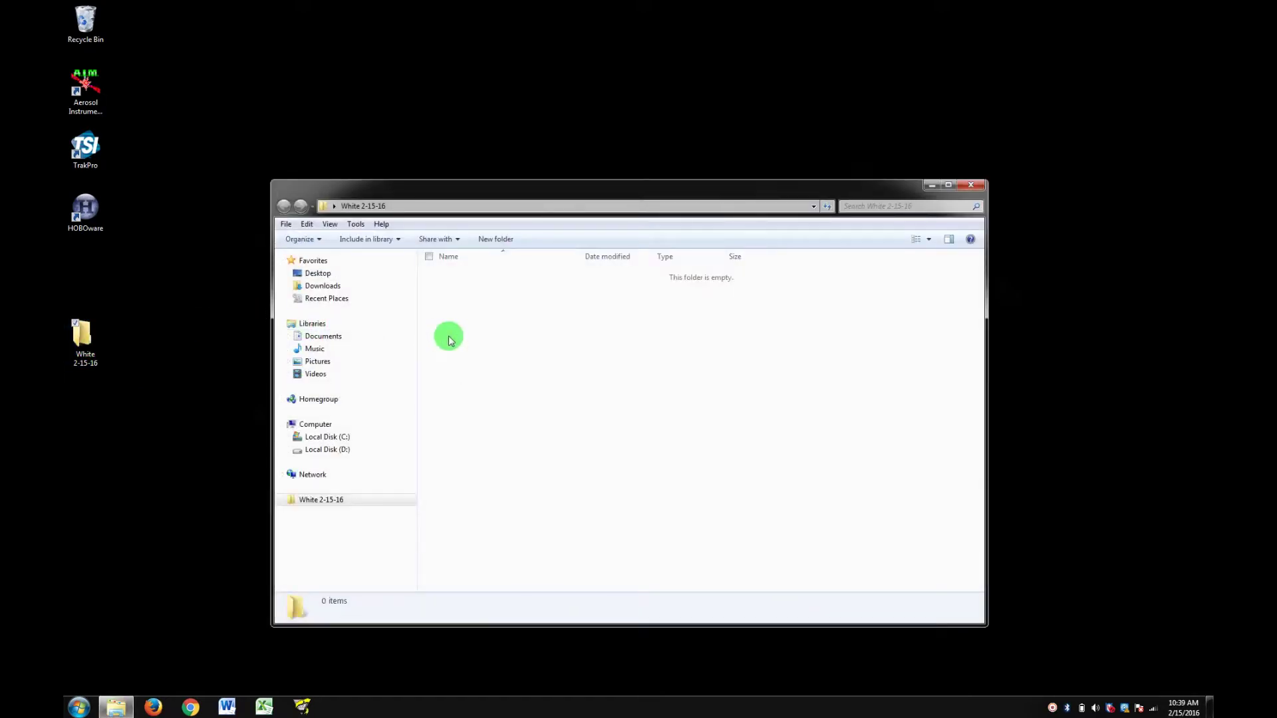
right_click(469, 341)
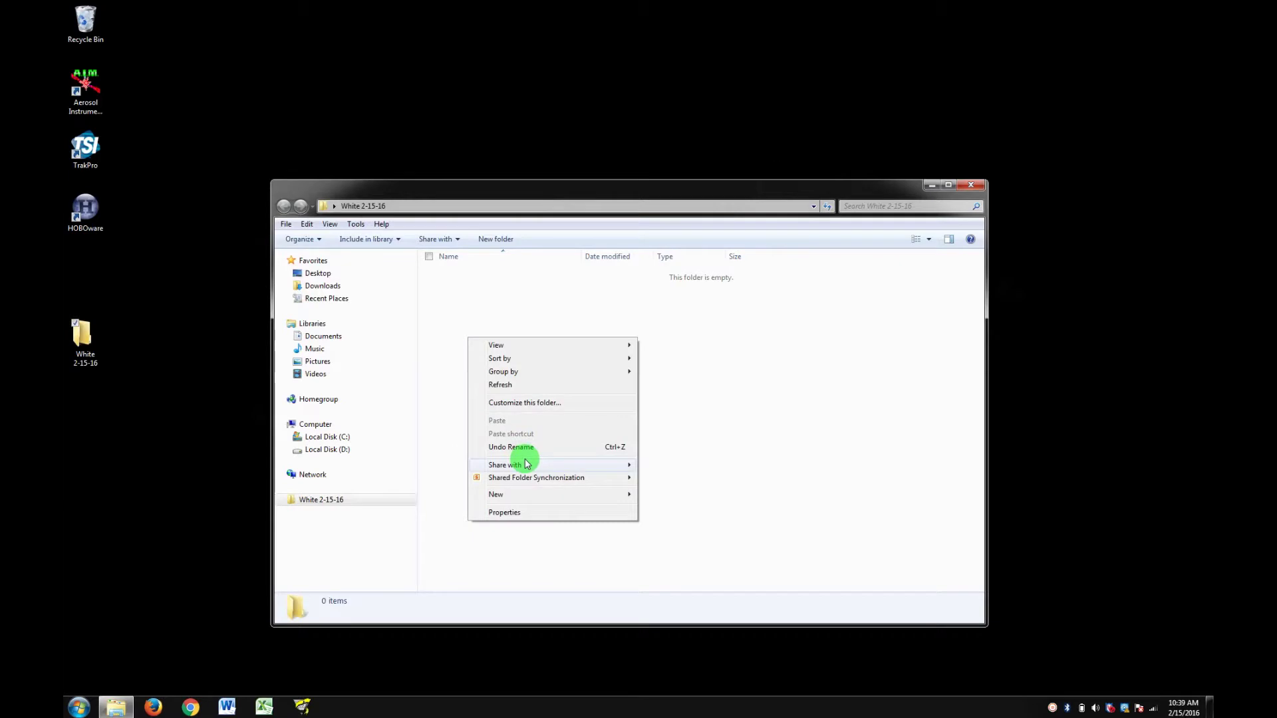
mouse_move(556, 498)
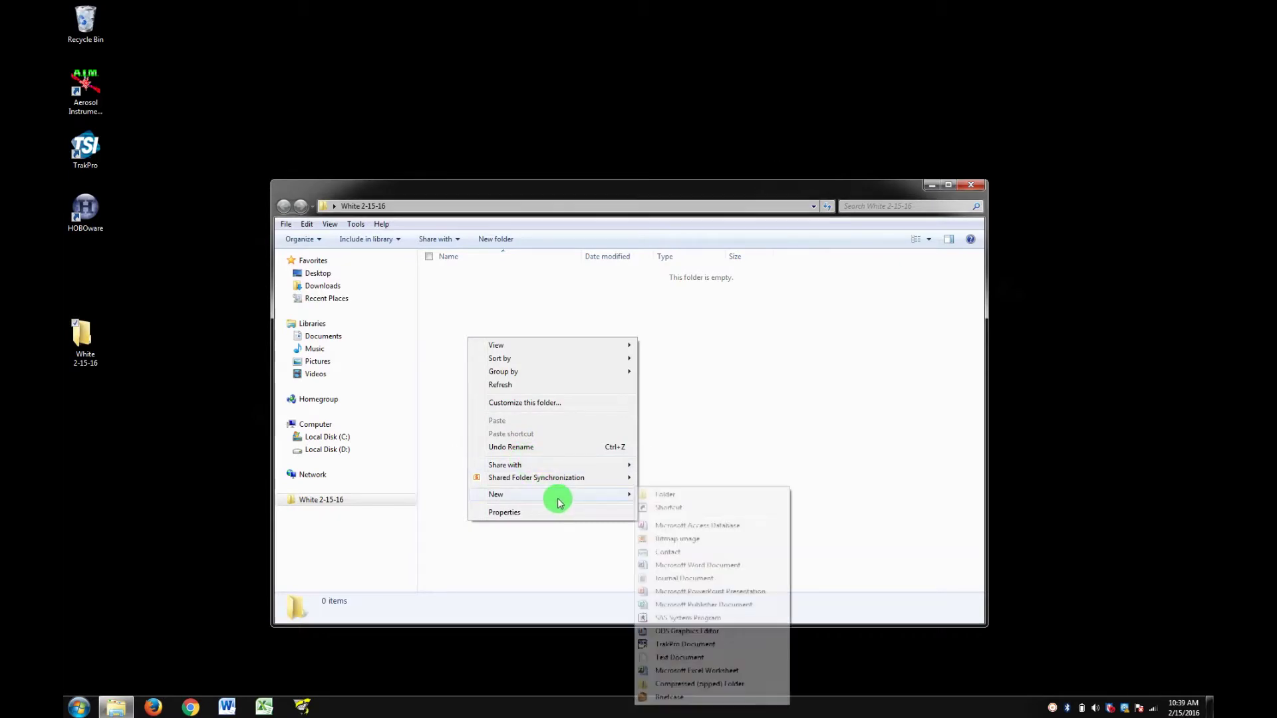
left_click(653, 497)
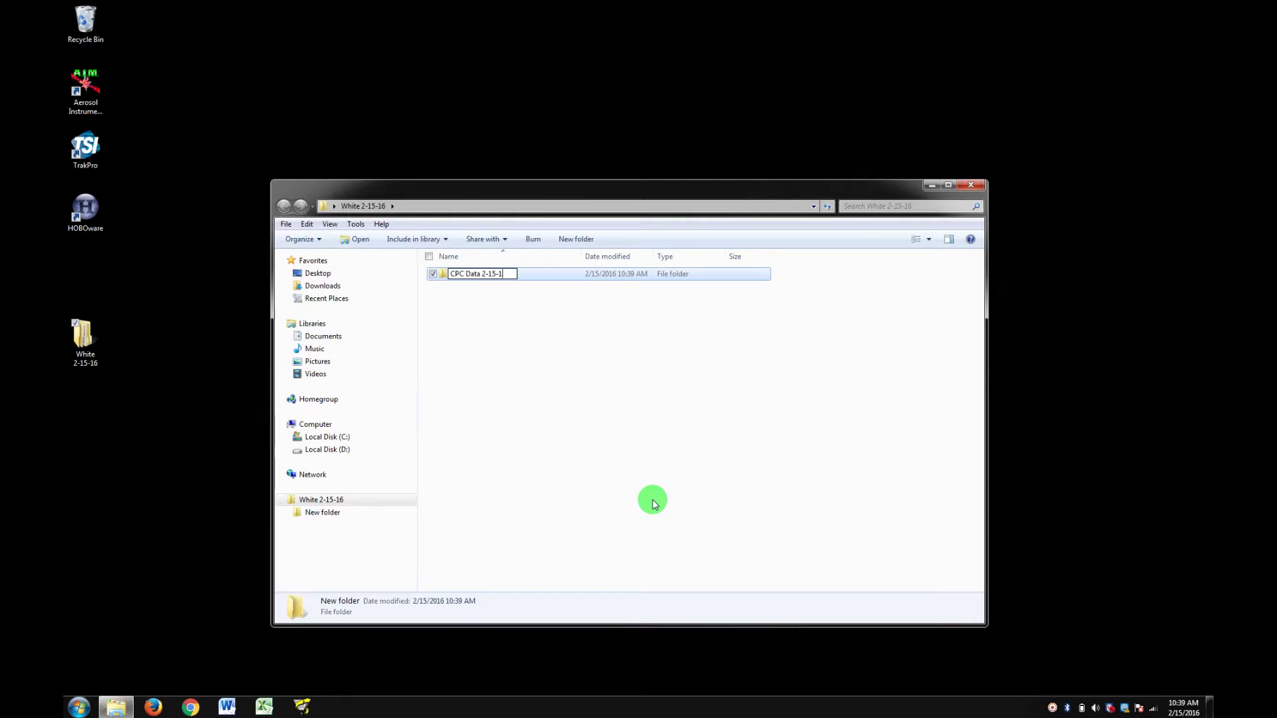
left_click(652, 500)
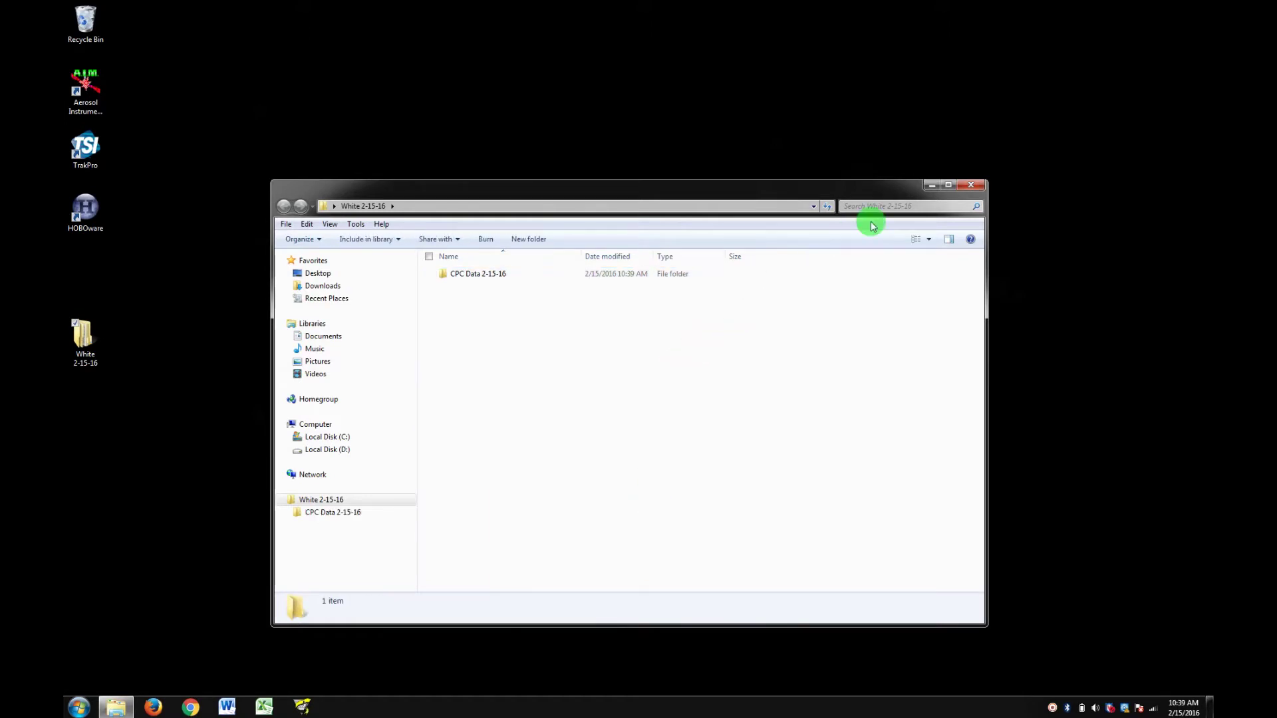
left_click(976, 189)
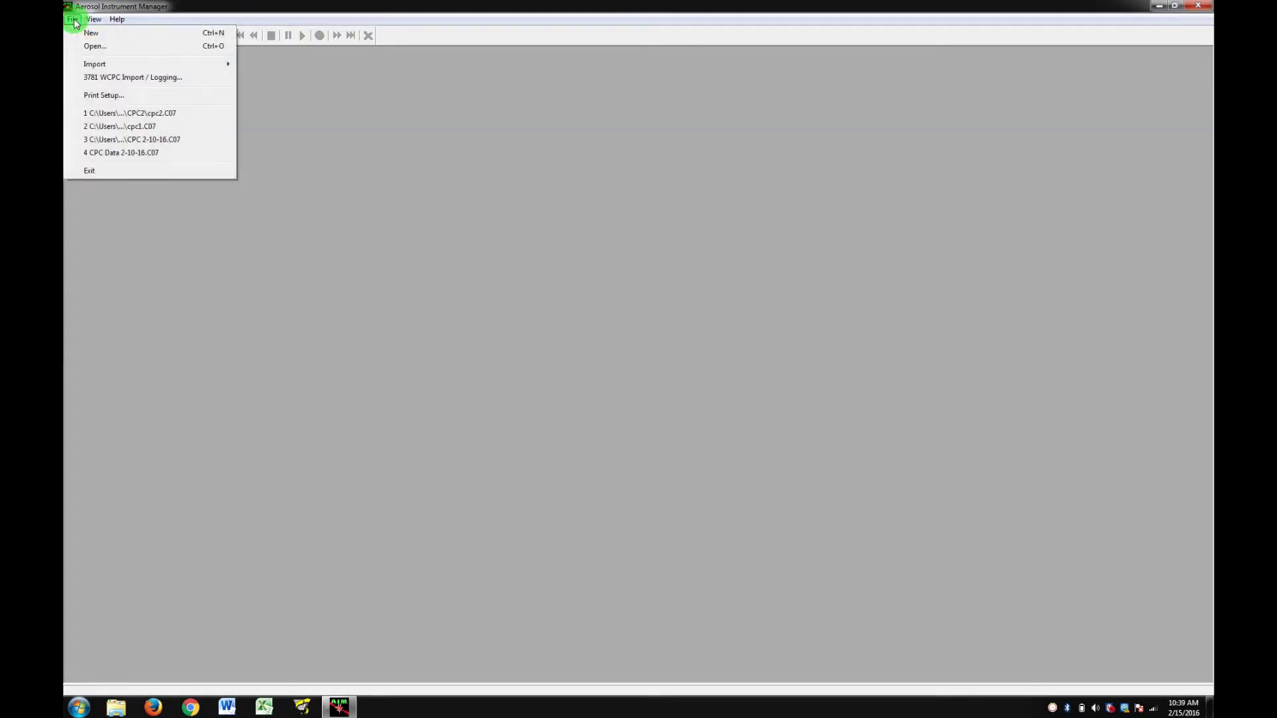
Step: Create new data file CPC Data 2-15-16 in Desktop > White 2-15-16 > CPC Data 2-15-16
left_click(79, 33)
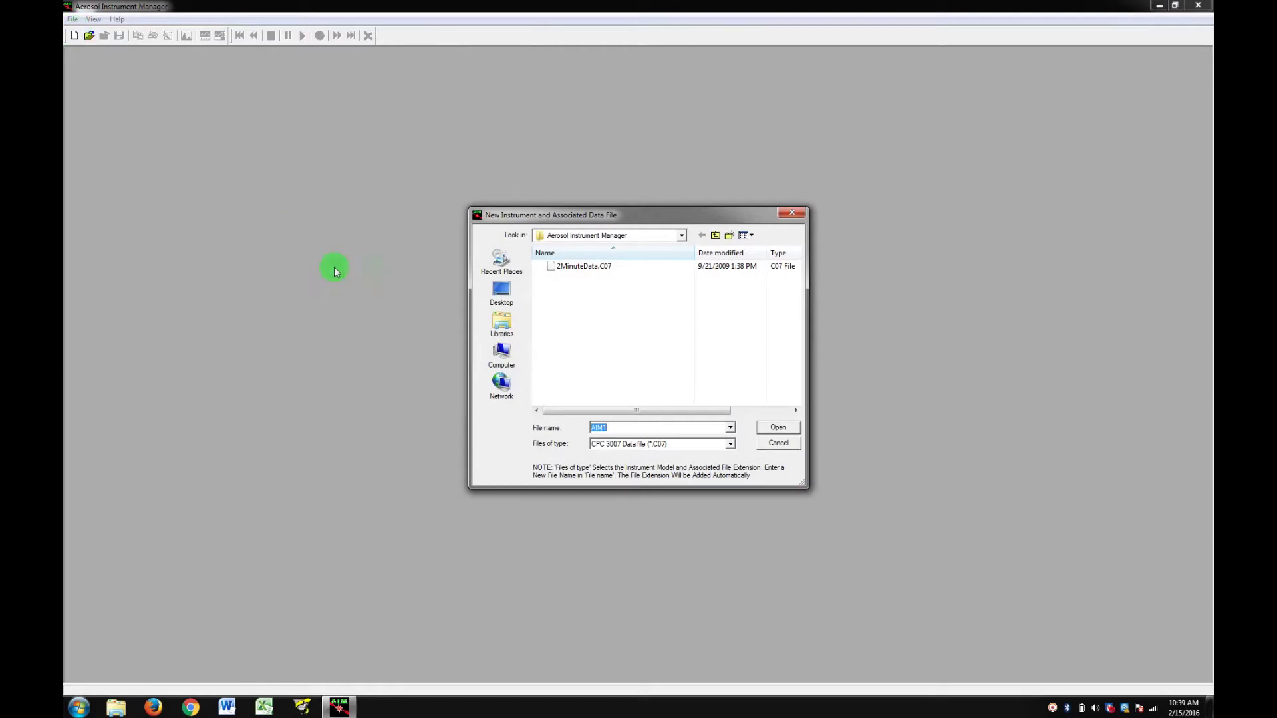
left_click(498, 294)
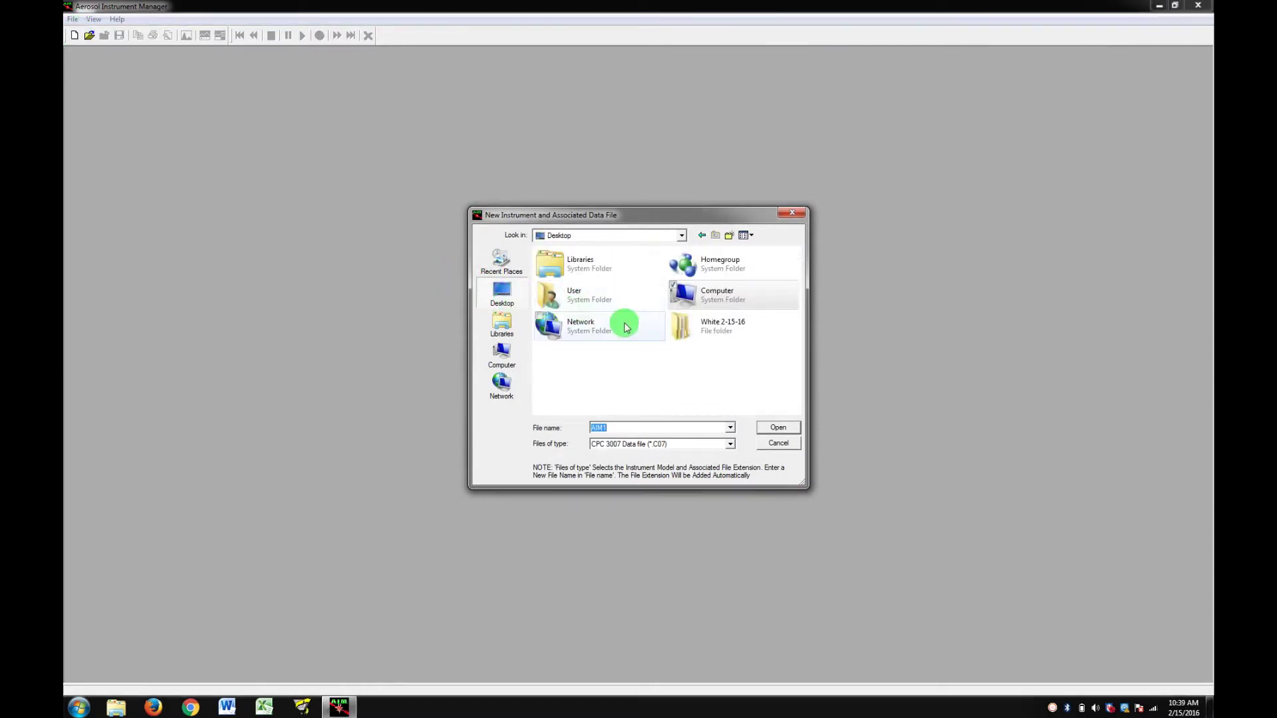
double_click(690, 343)
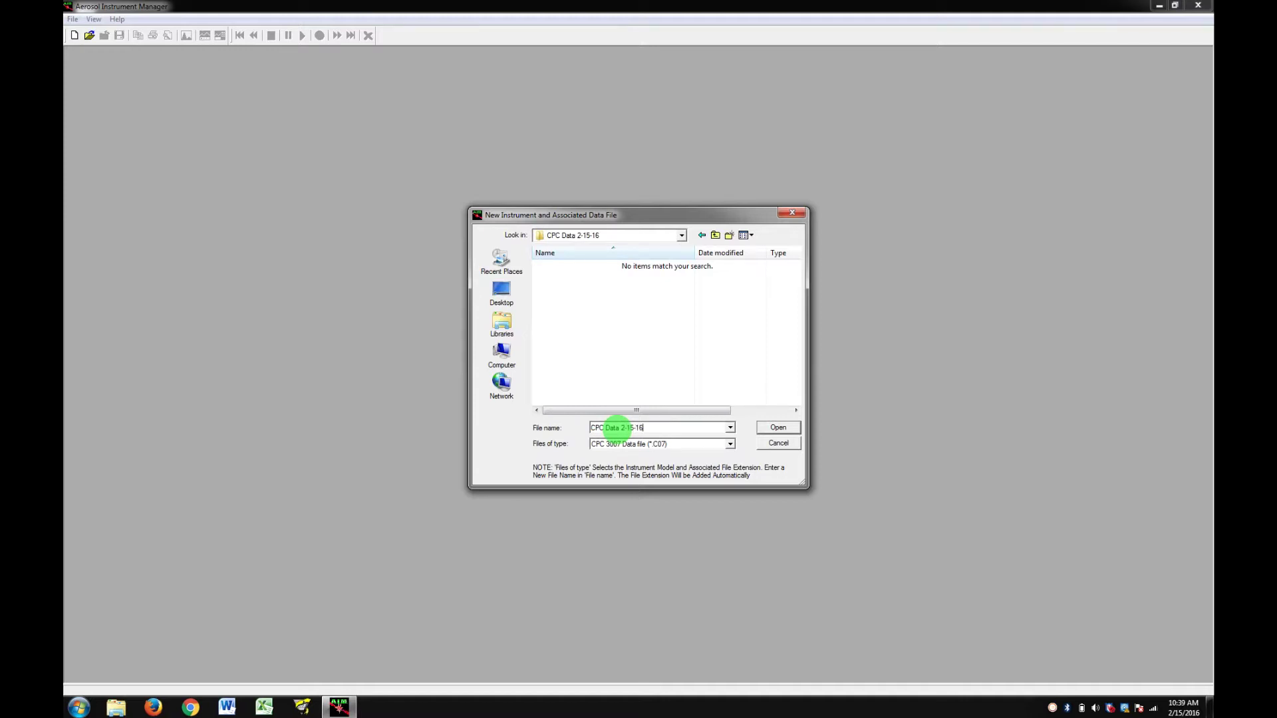
left_click(778, 426)
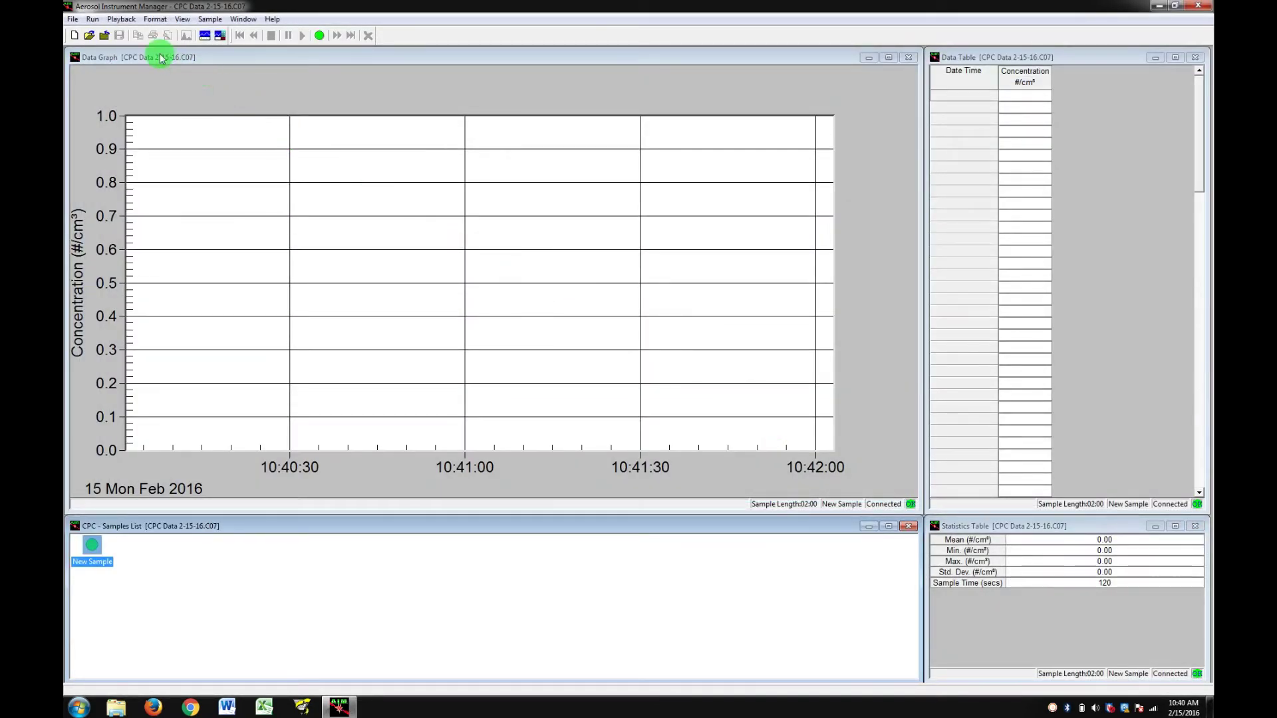
Step: Receive logged Sample 37 (02/04/16) from the instrument via Receive Logged Data
left_click(98, 24)
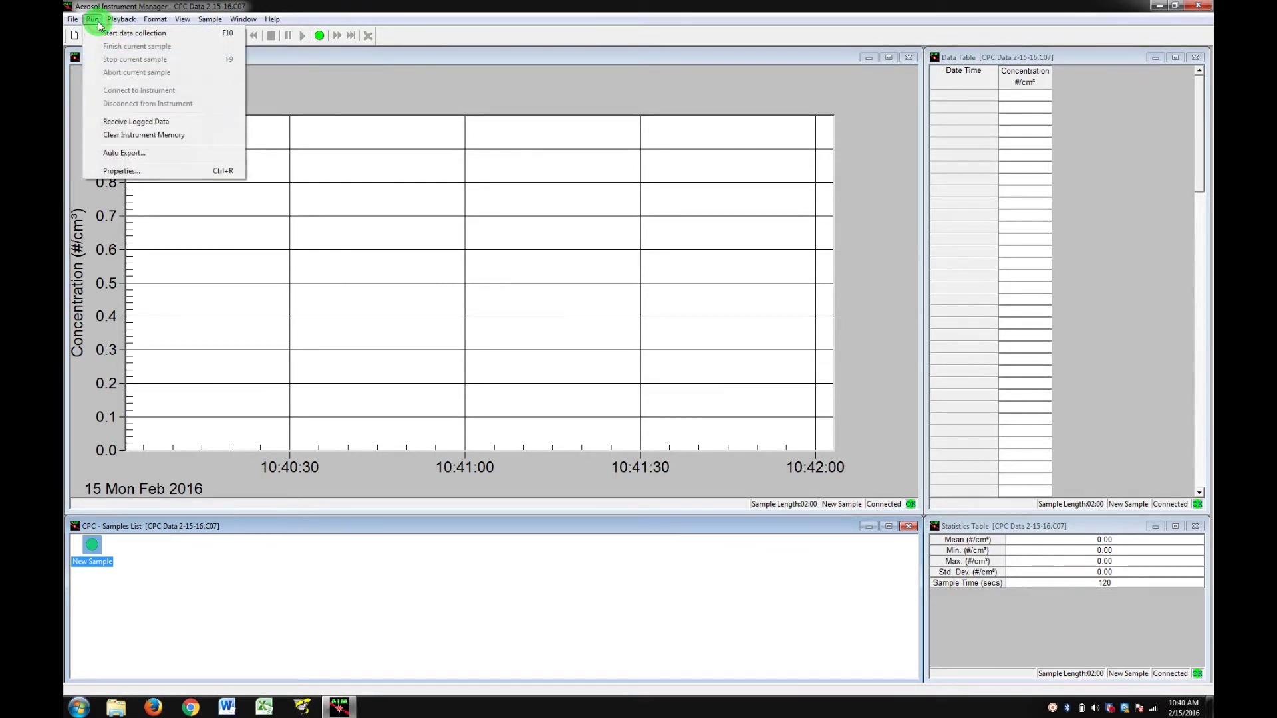
left_click(115, 127)
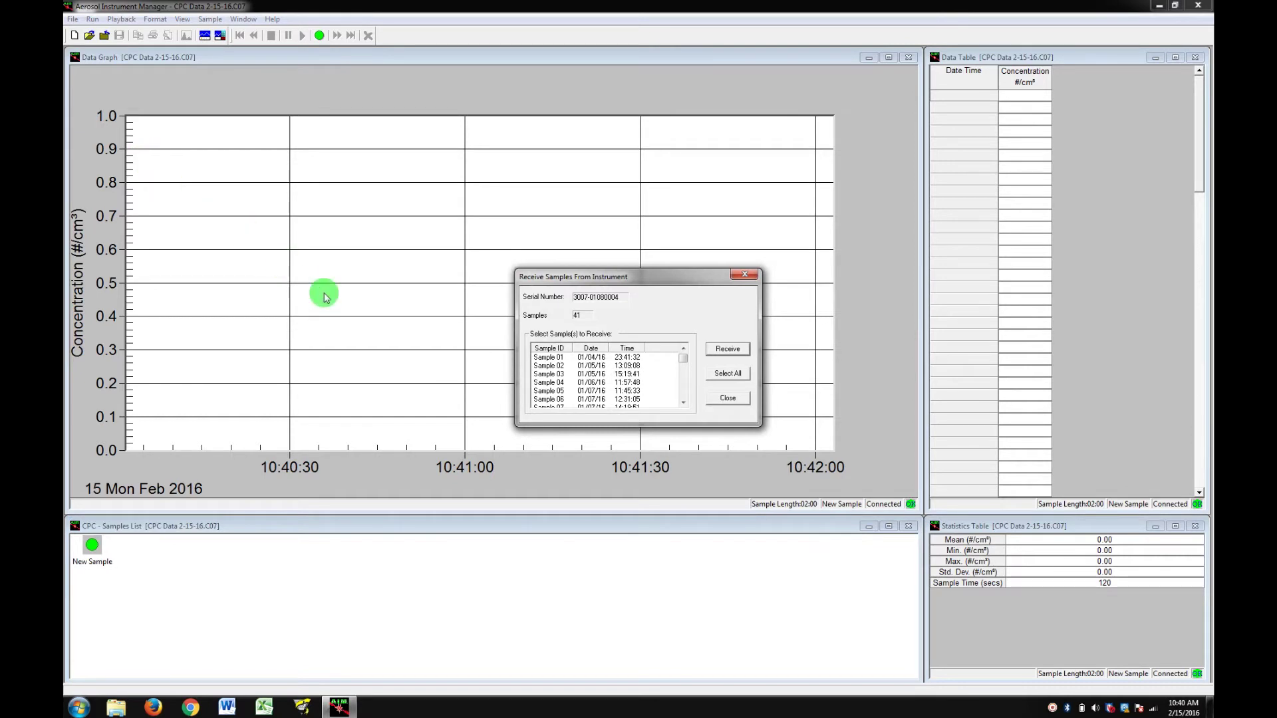
left_click(684, 363)
left_click_drag(685, 364, 686, 396)
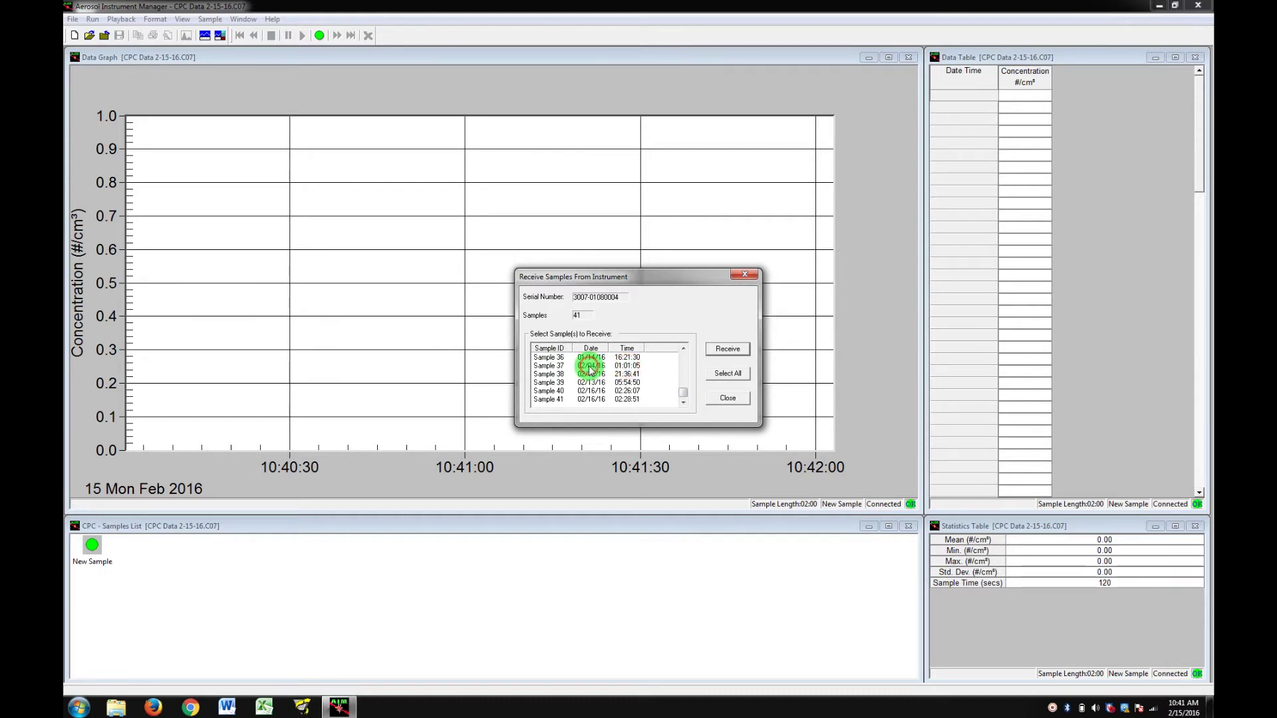
left_click(551, 366)
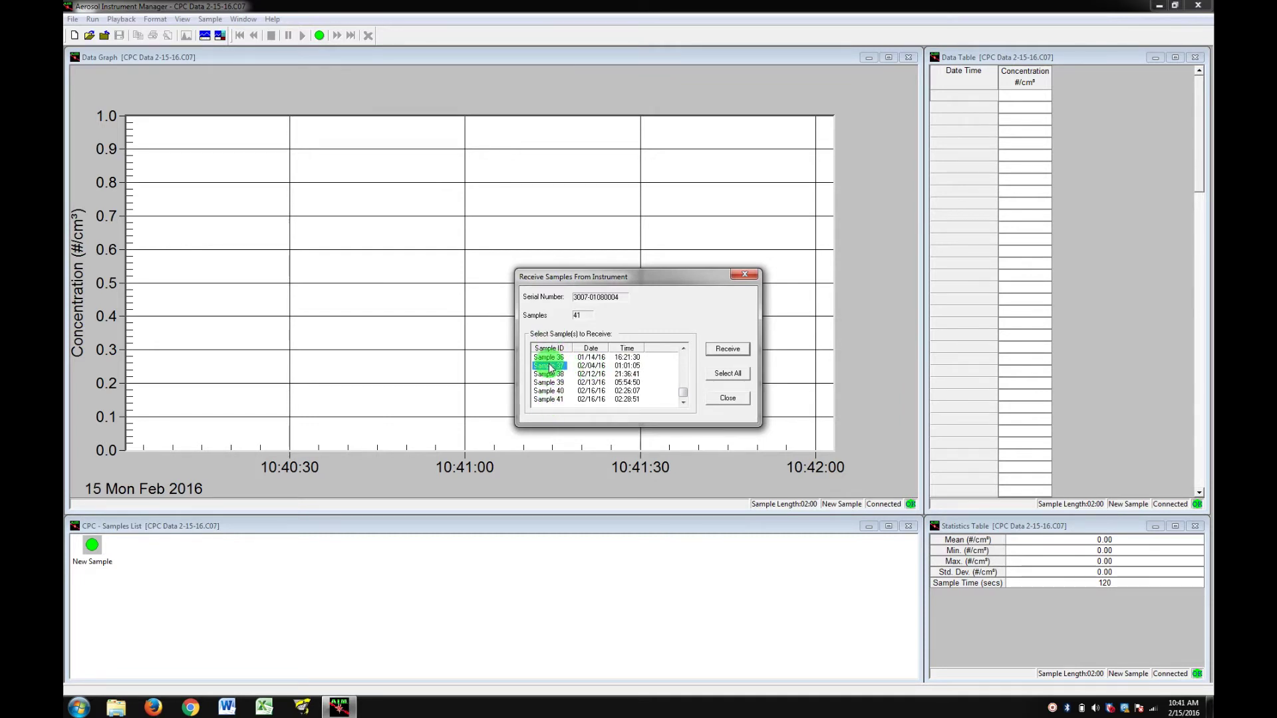
left_click(718, 350)
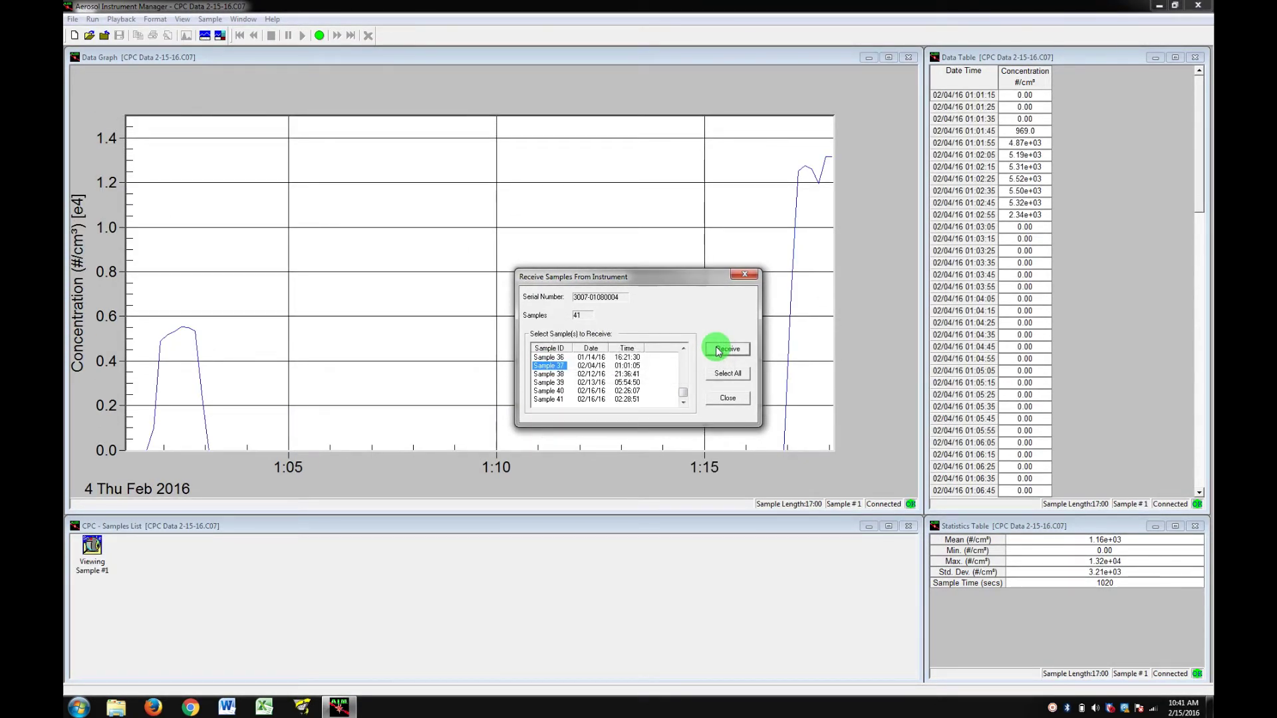
left_click(728, 398)
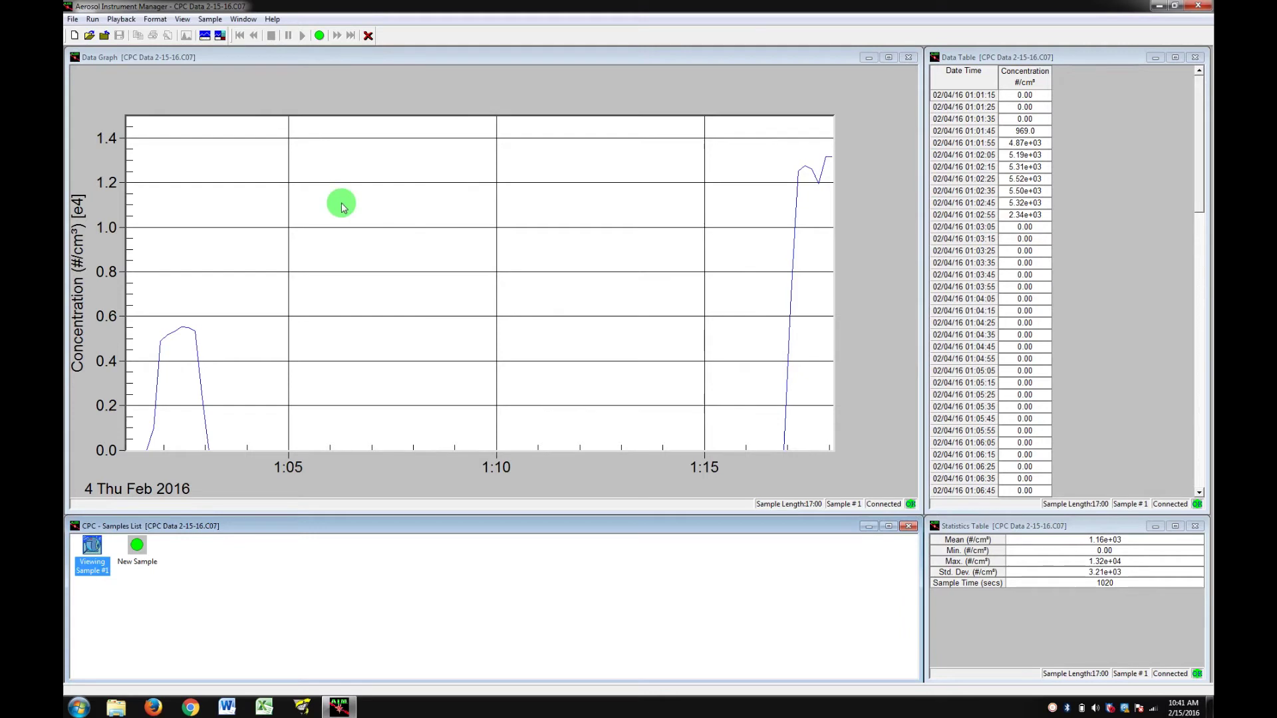
Step: Export Sample 37 as comma-delimited CPC Data 2-15-16.csv into White 2-15-16 > CPC Data 2-15-16
left_click(69, 19)
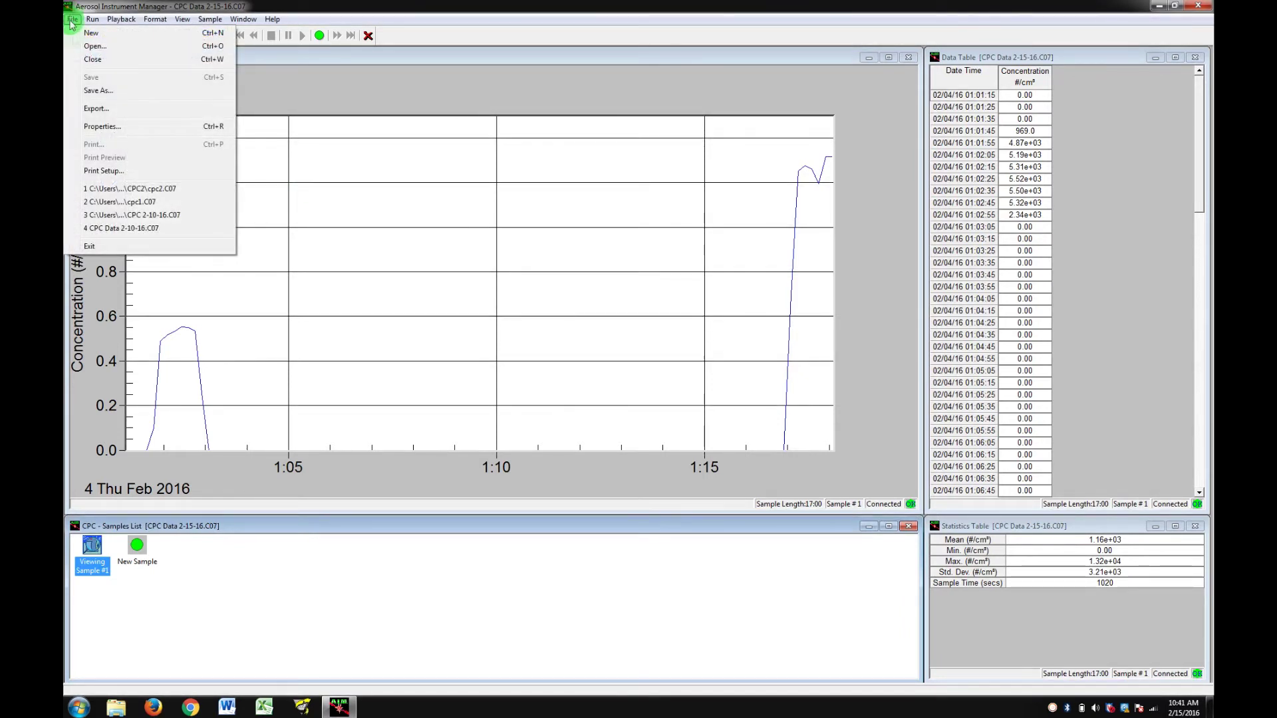
left_click(97, 110)
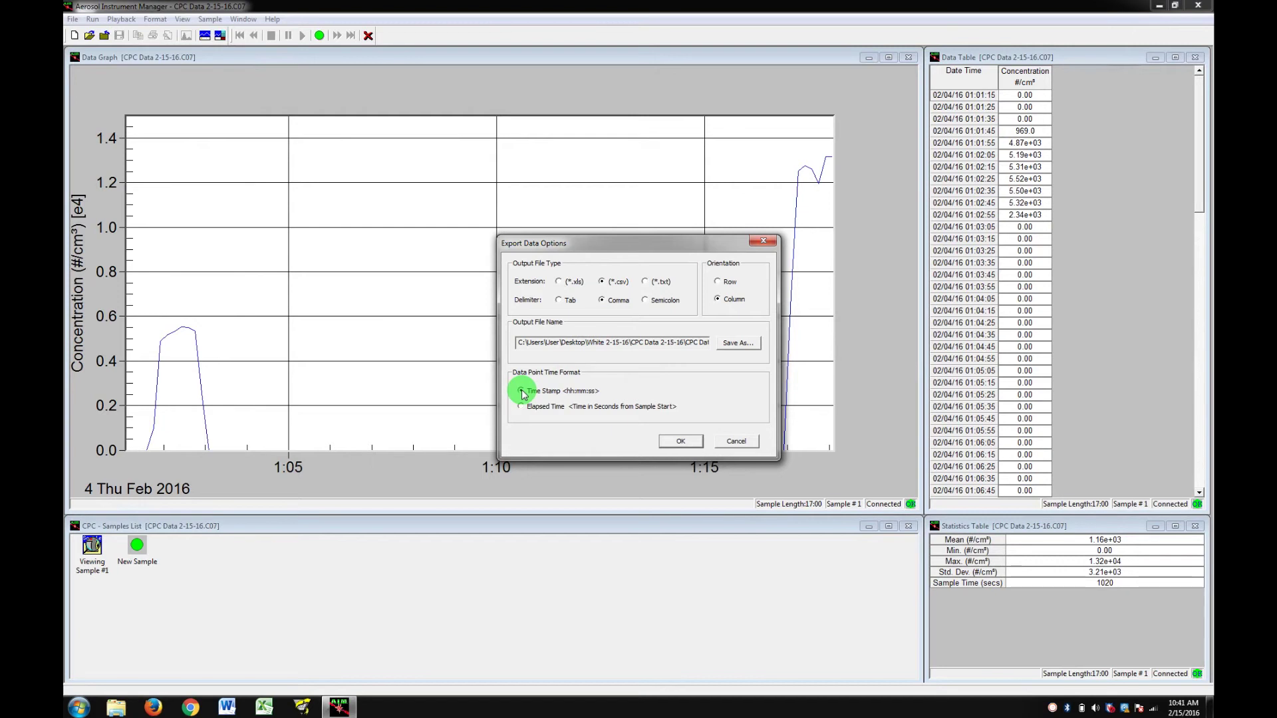
left_click(733, 343)
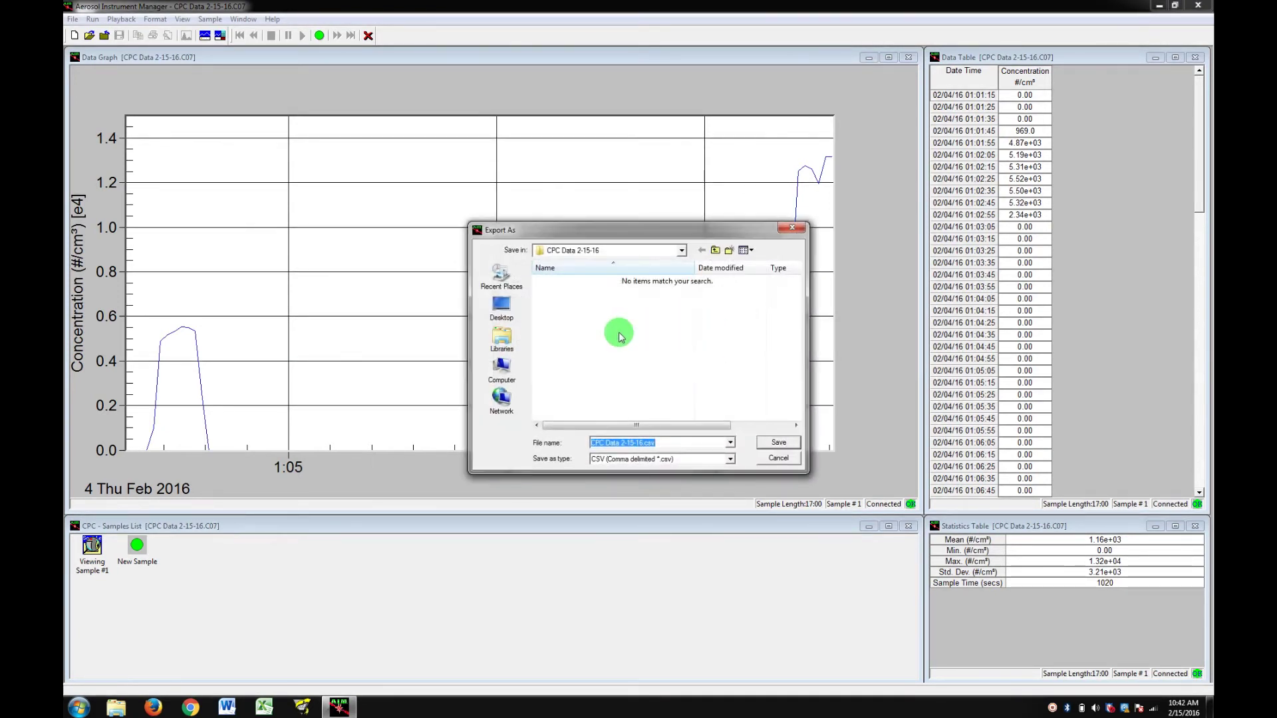
left_click(502, 309)
right_click(698, 342)
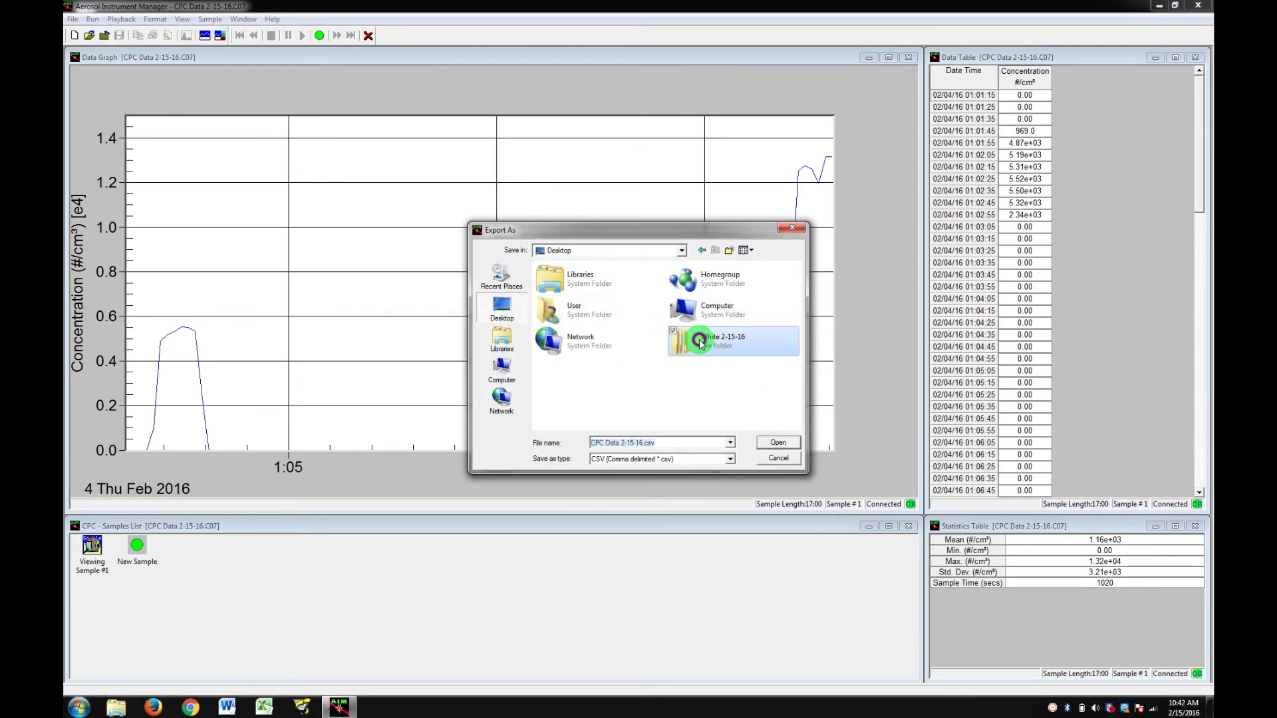
double_click(698, 342)
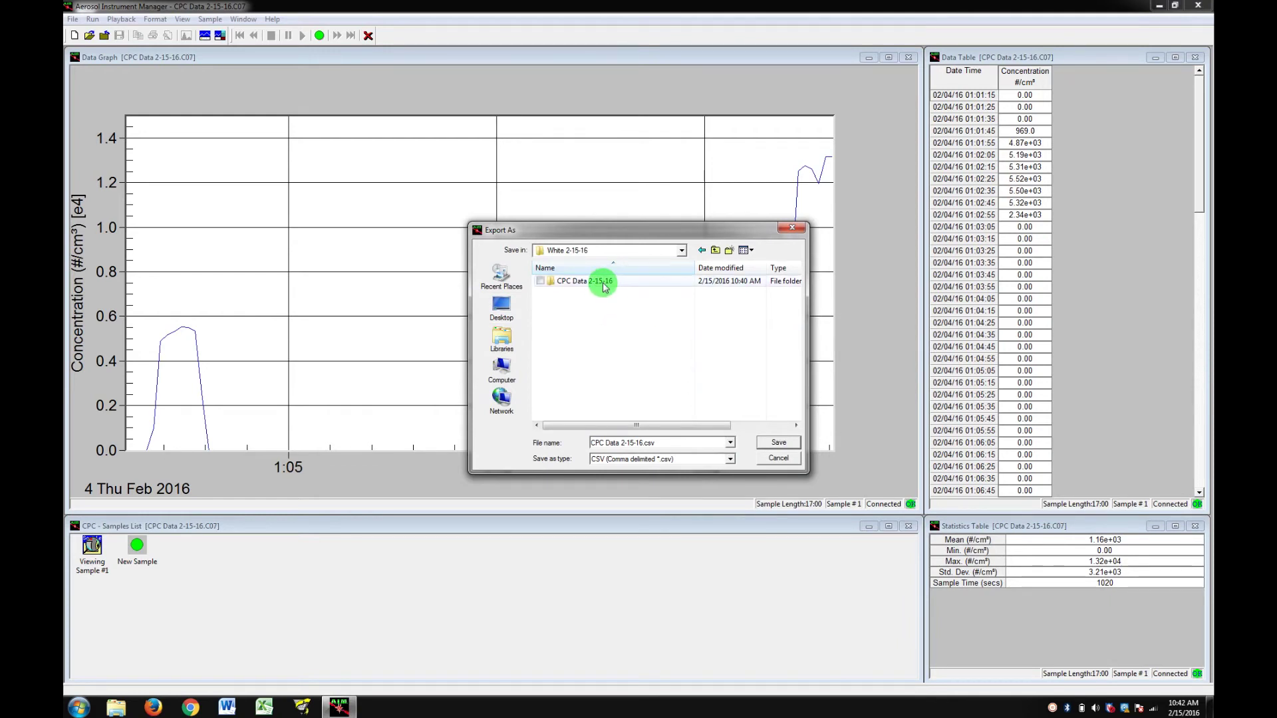
double_click(603, 282)
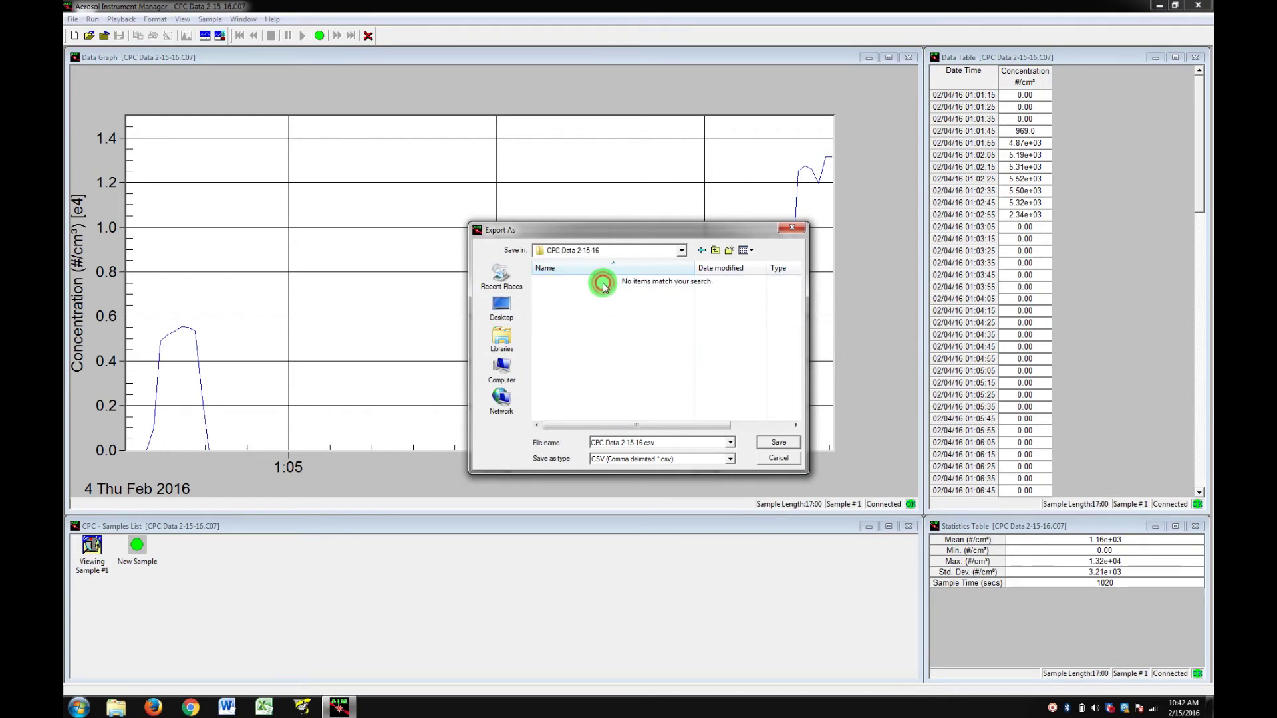
left_click(765, 443)
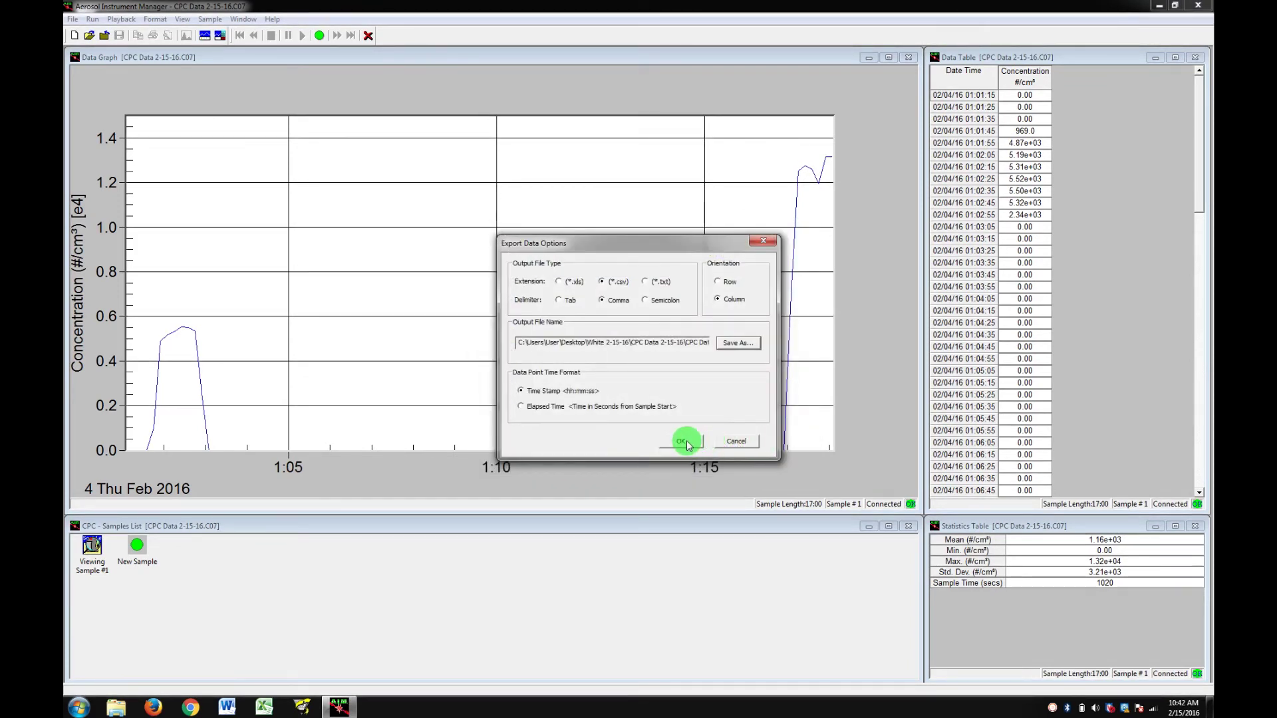
left_click(686, 442)
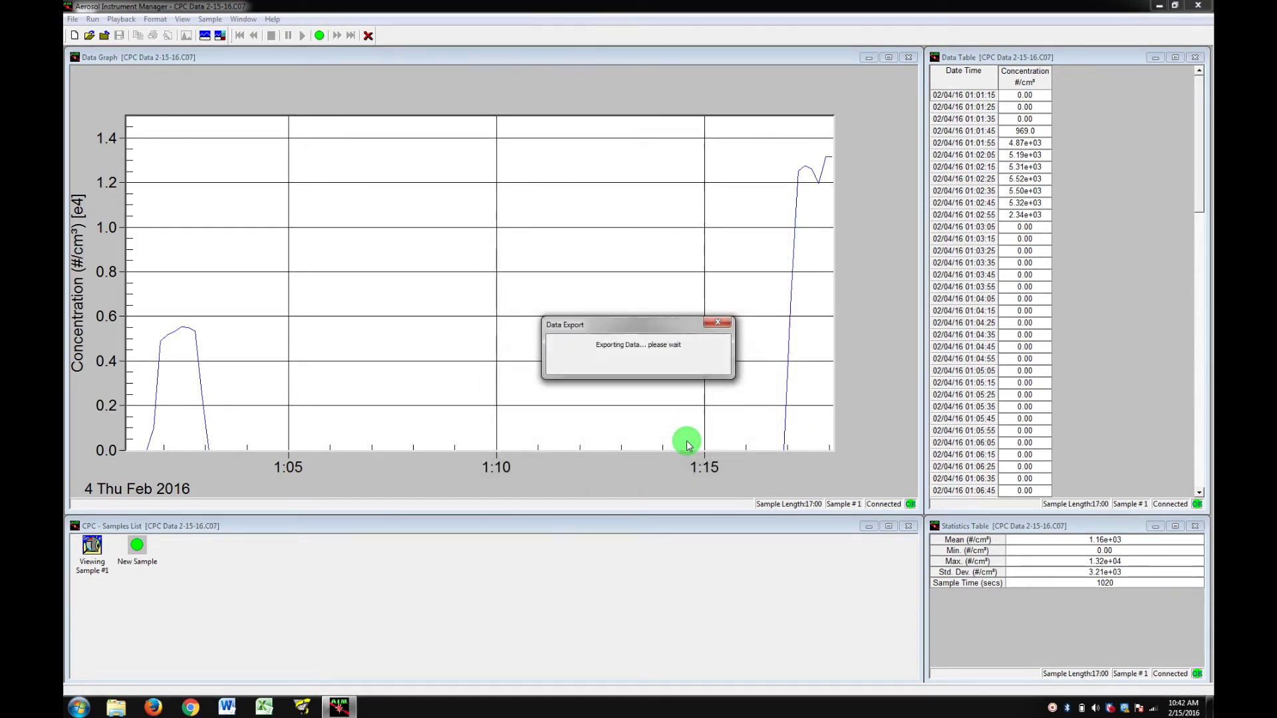
key("Return")
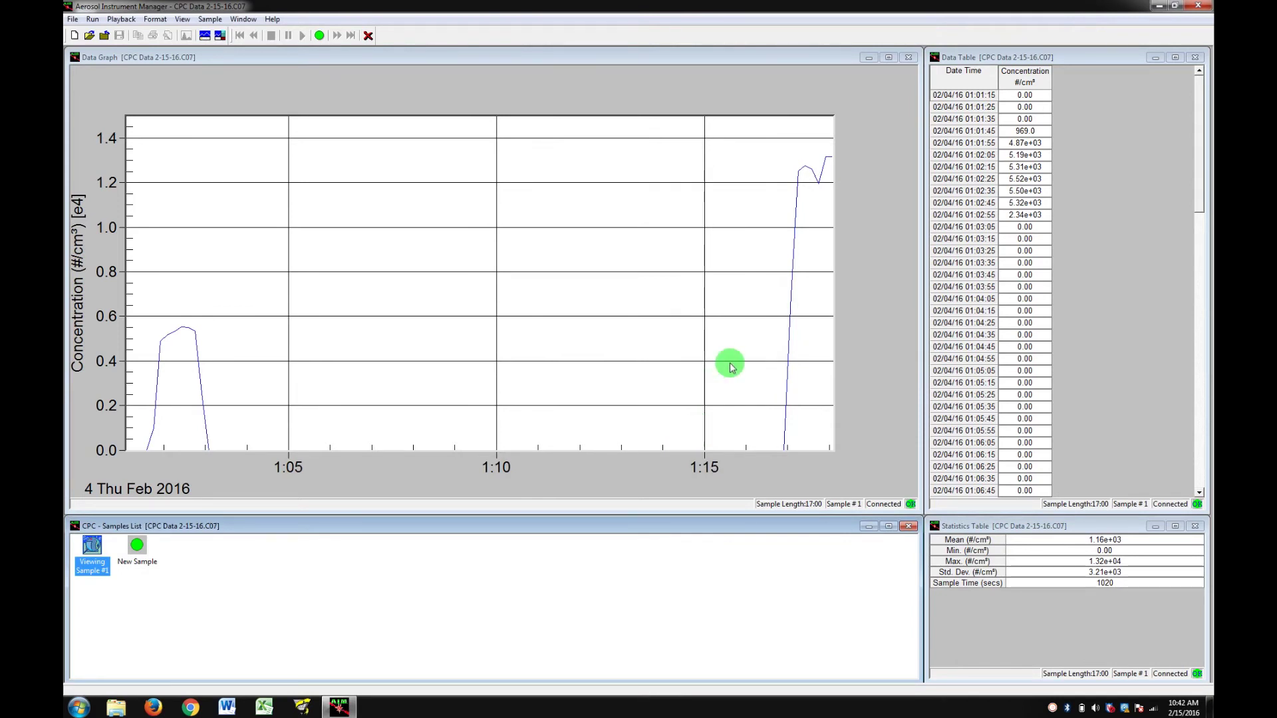
Step: Close Aerosol Instrument Manager and open CPC Data 2-15-16.csv in Excel from the dated folder
left_click(1207, 6)
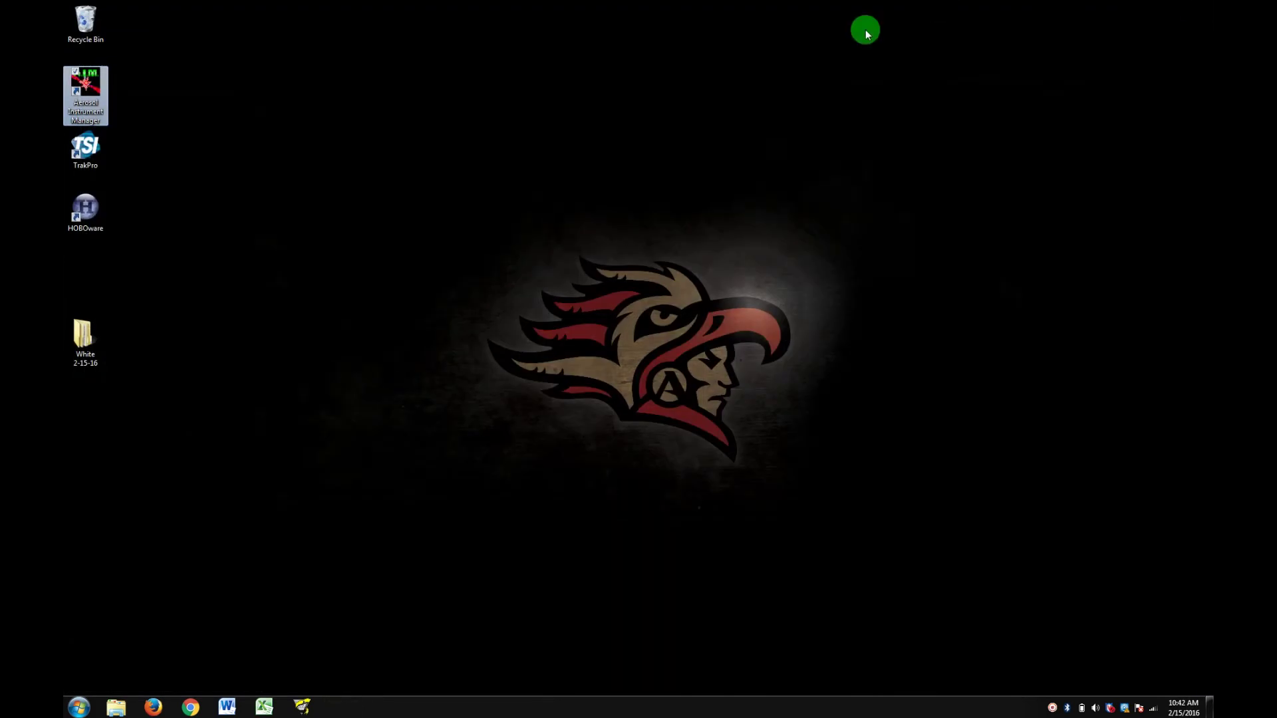
double_click(98, 348)
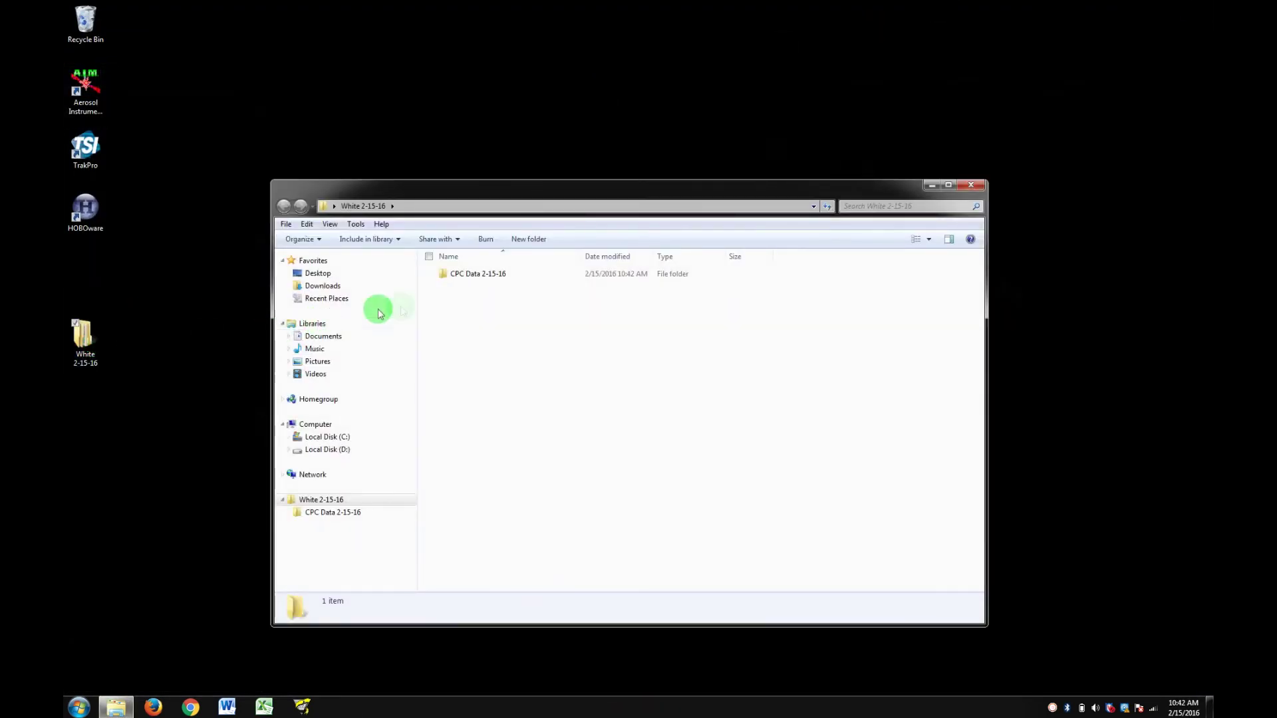
left_click(469, 275)
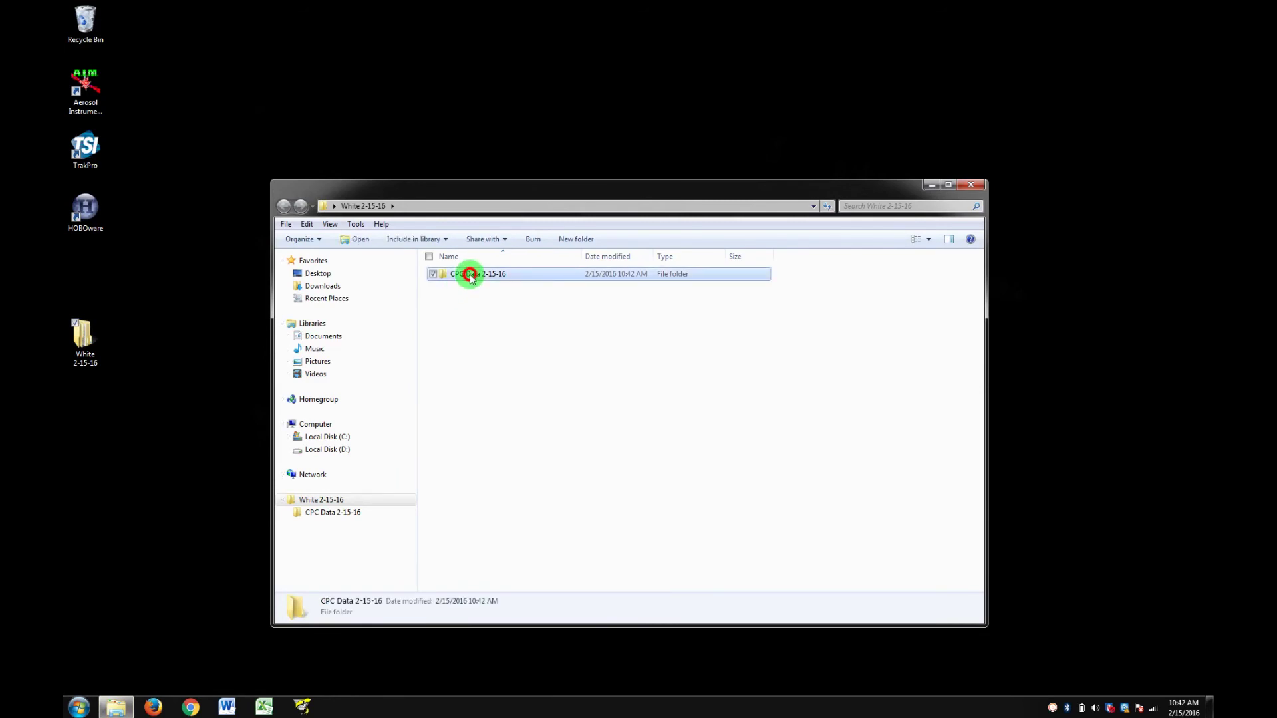
double_click(469, 275)
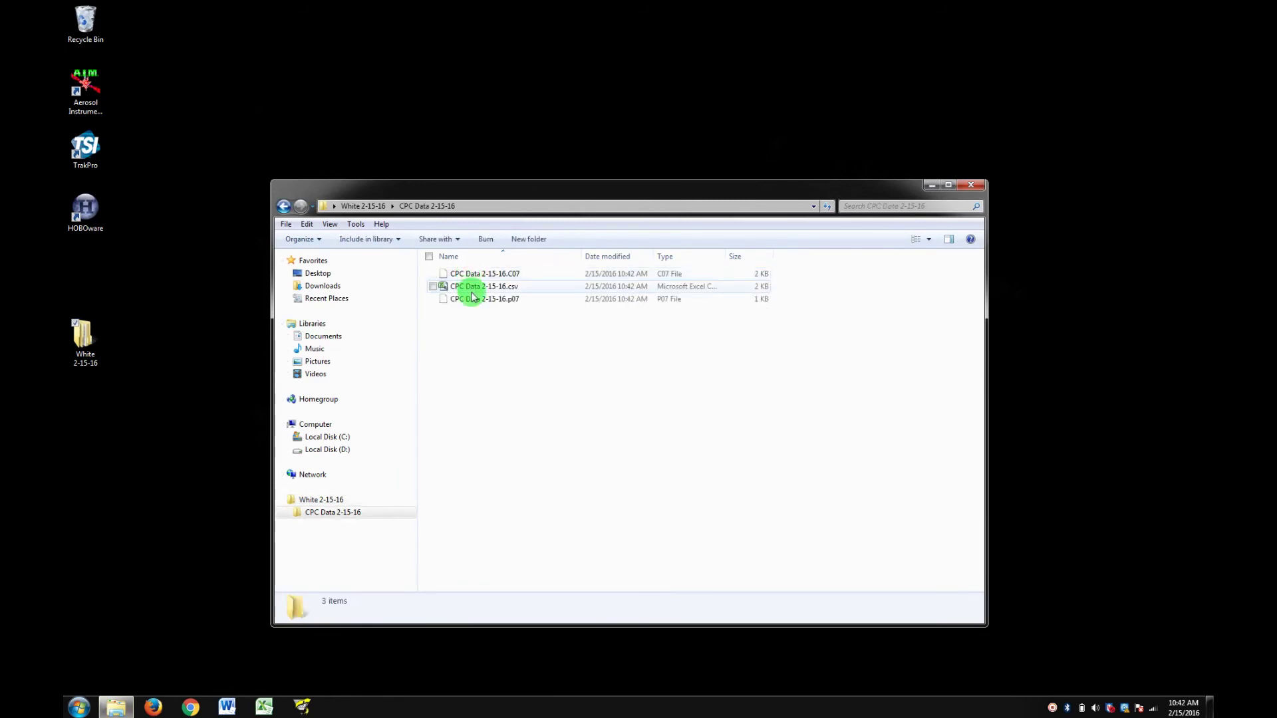
left_click(473, 295)
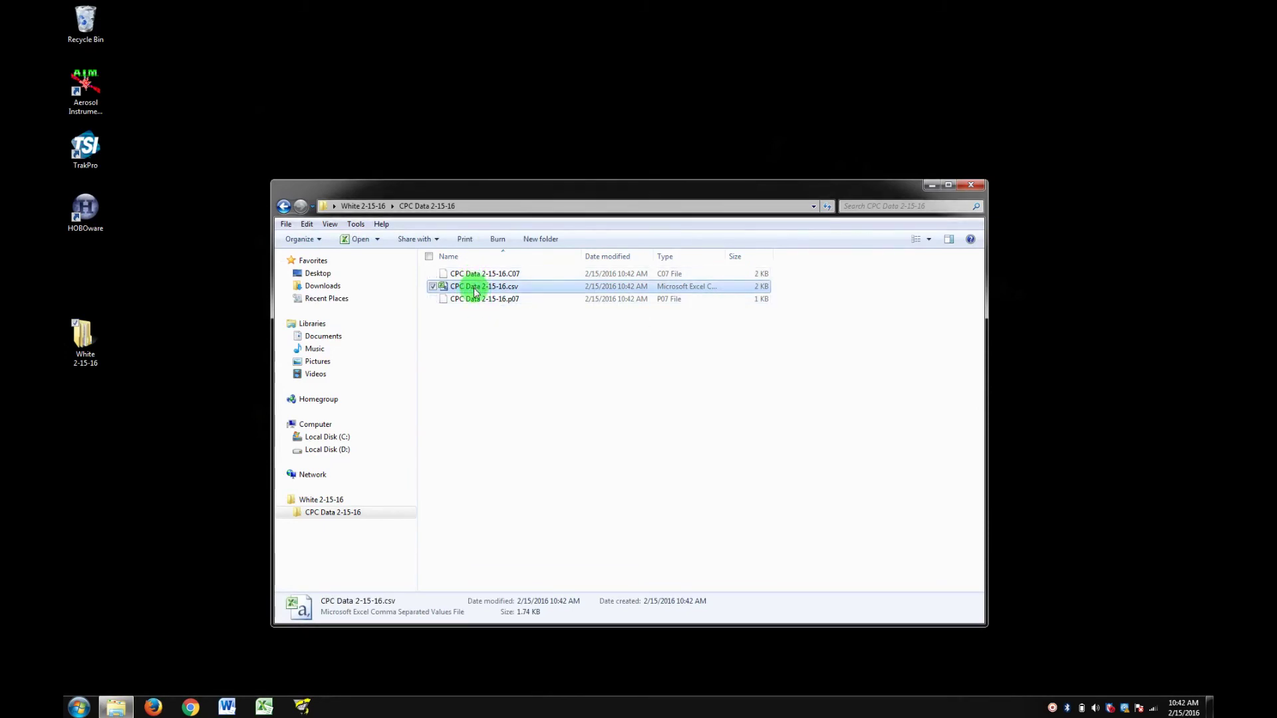
double_click(474, 291)
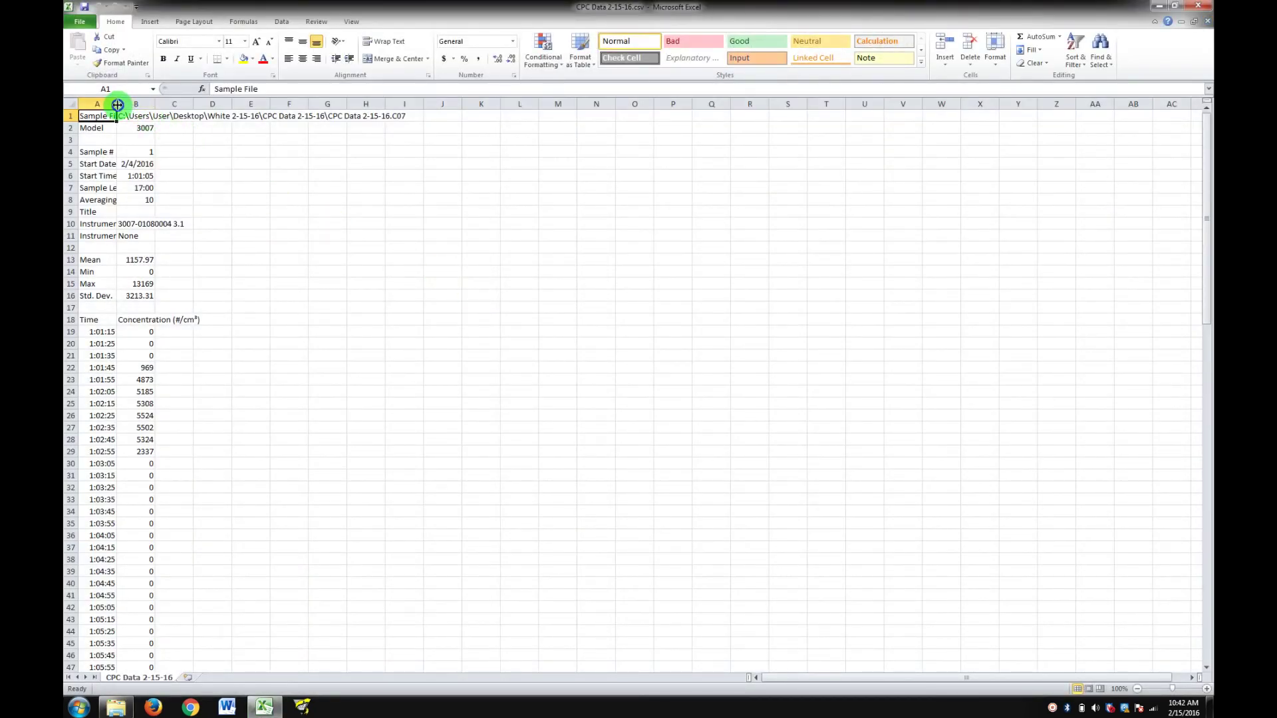
Step: Widen column A and scroll through the exported CPC readings
left_click_drag(117, 105, 229, 106)
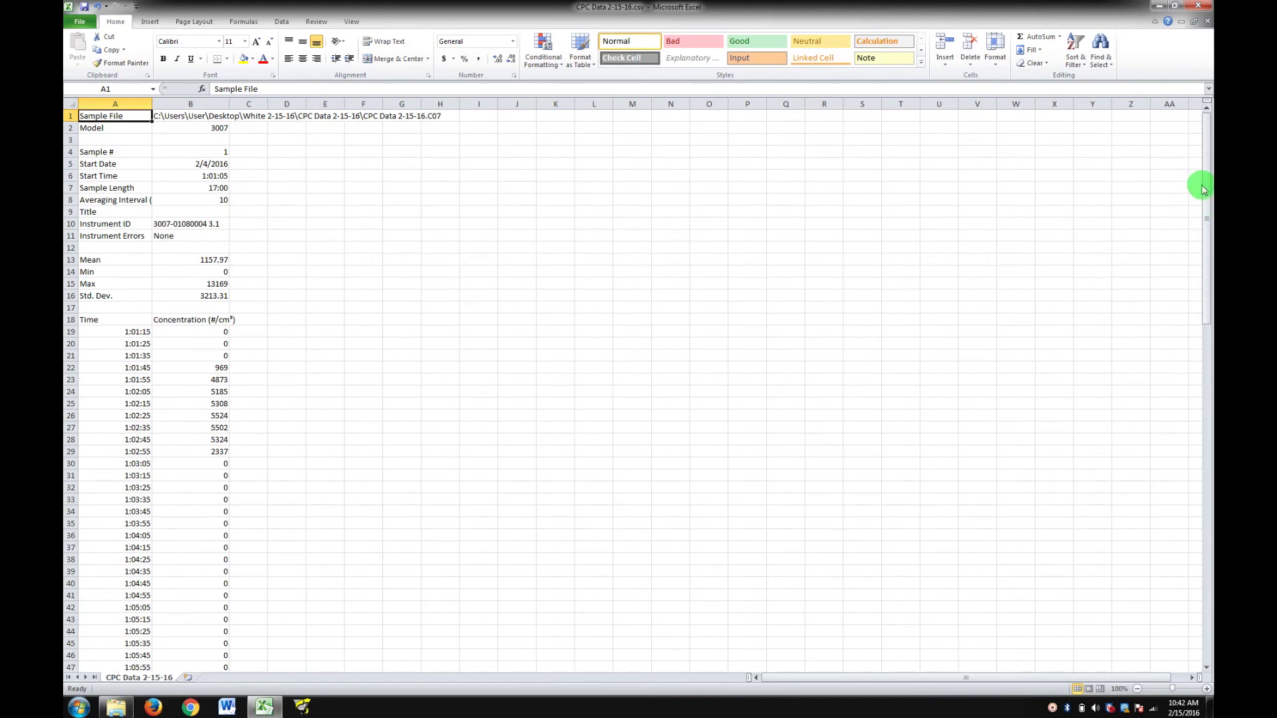
left_click_drag(1200, 189, 1200, 576)
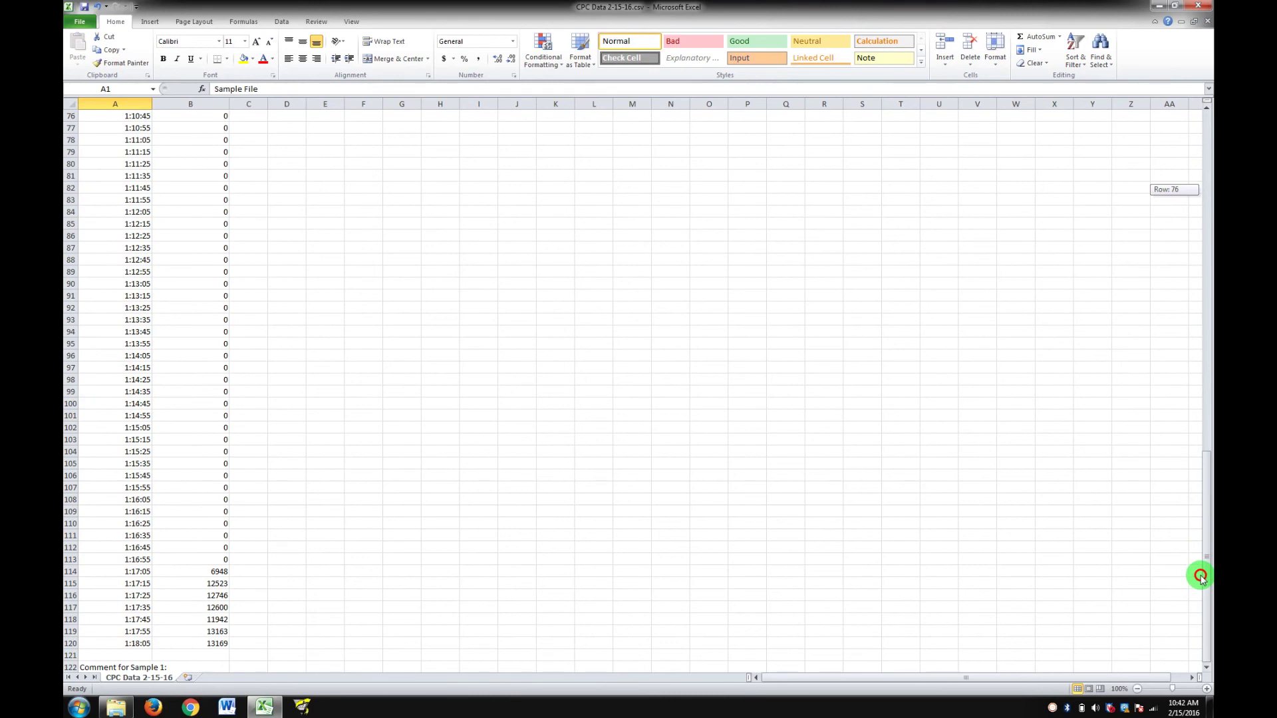
left_click_drag(1201, 576, 1210, 176)
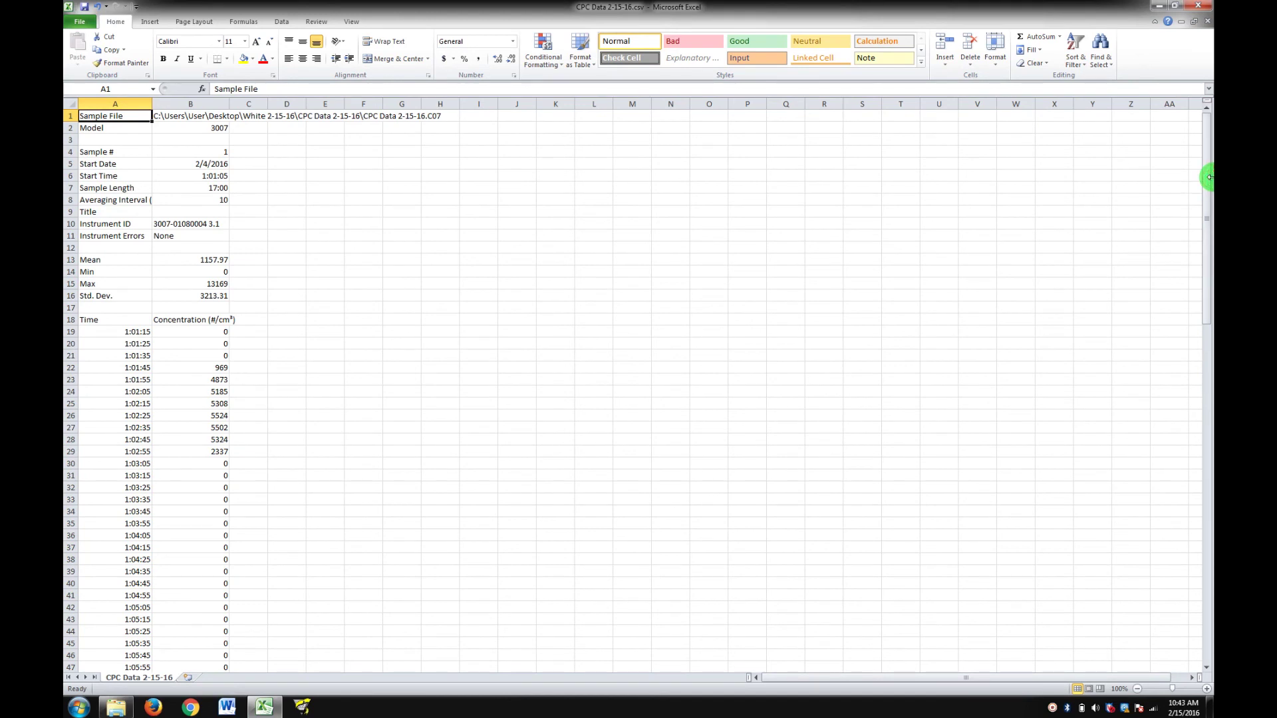
Step: Close Excel without saving, then close the CPC Data 2-15-16 folder window
left_click(1207, 8)
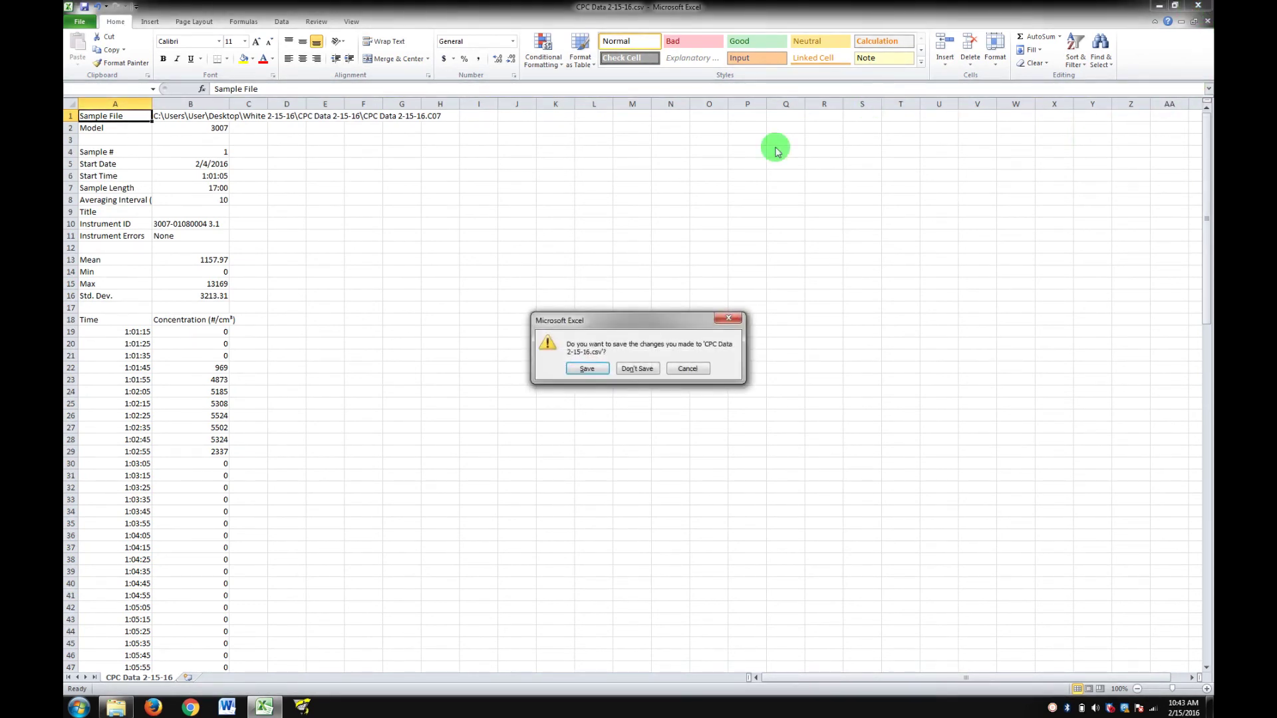
left_click(649, 374)
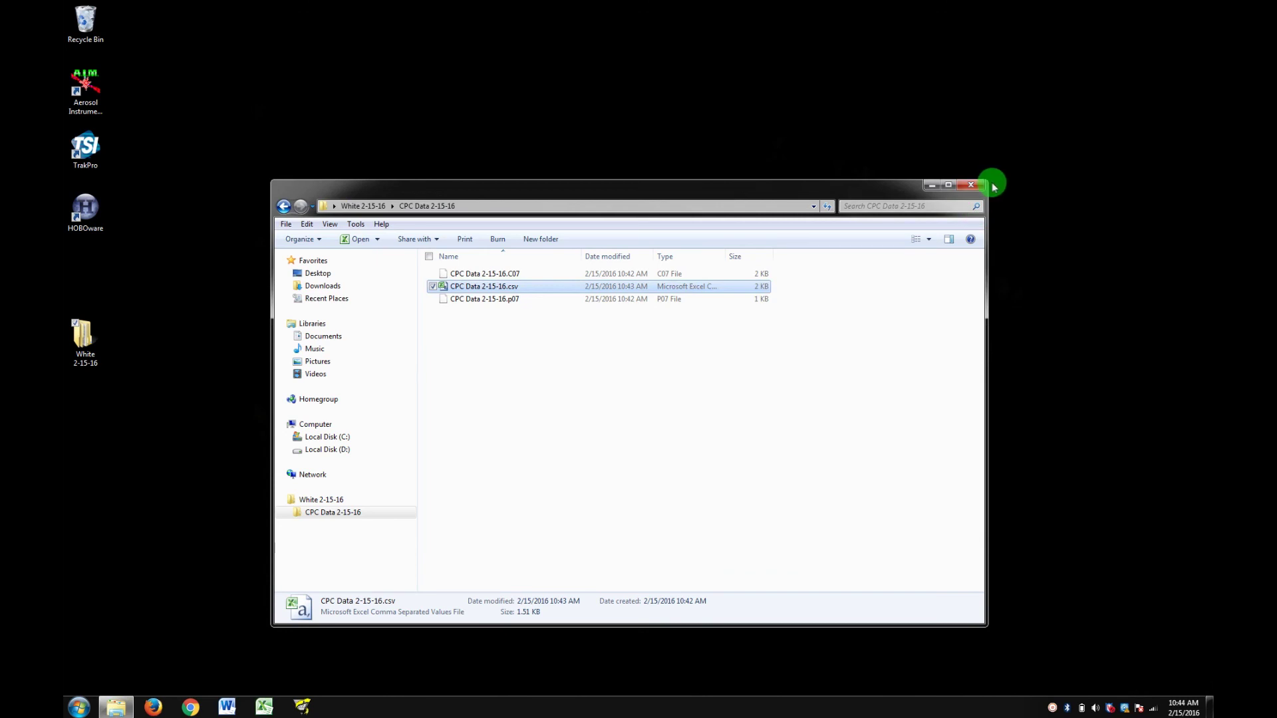
left_click(964, 187)
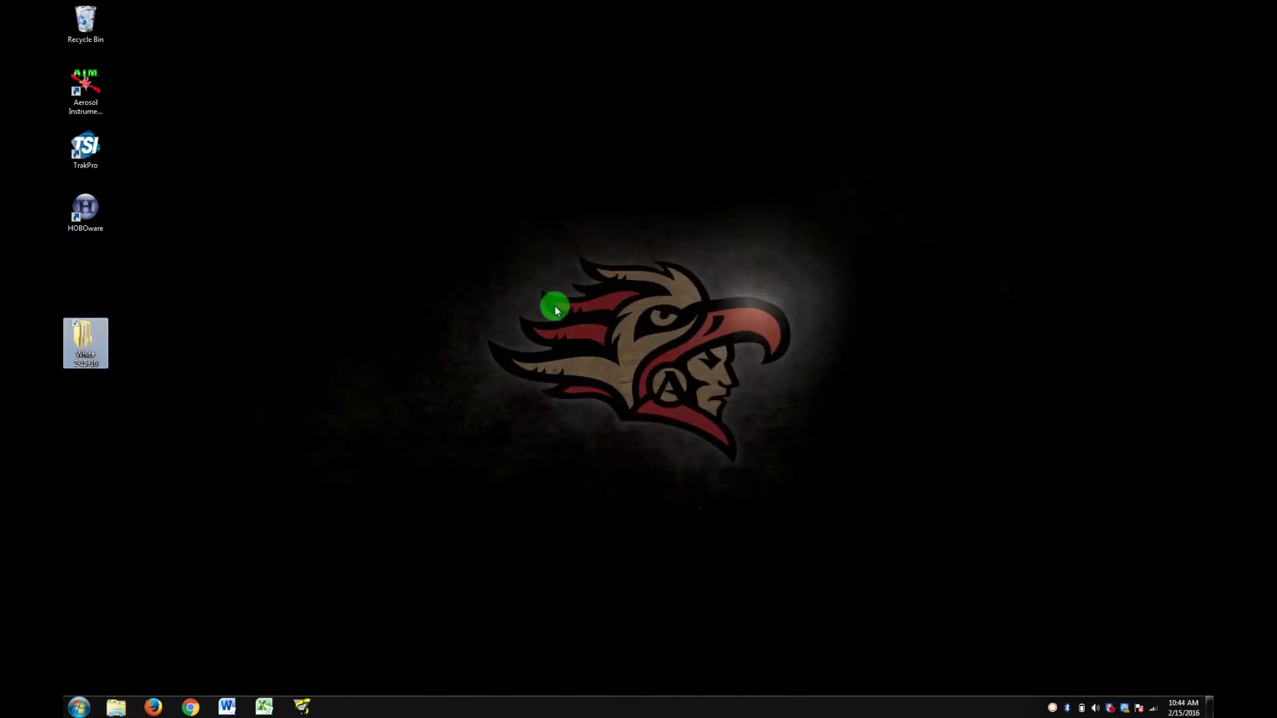
left_click(555, 310)
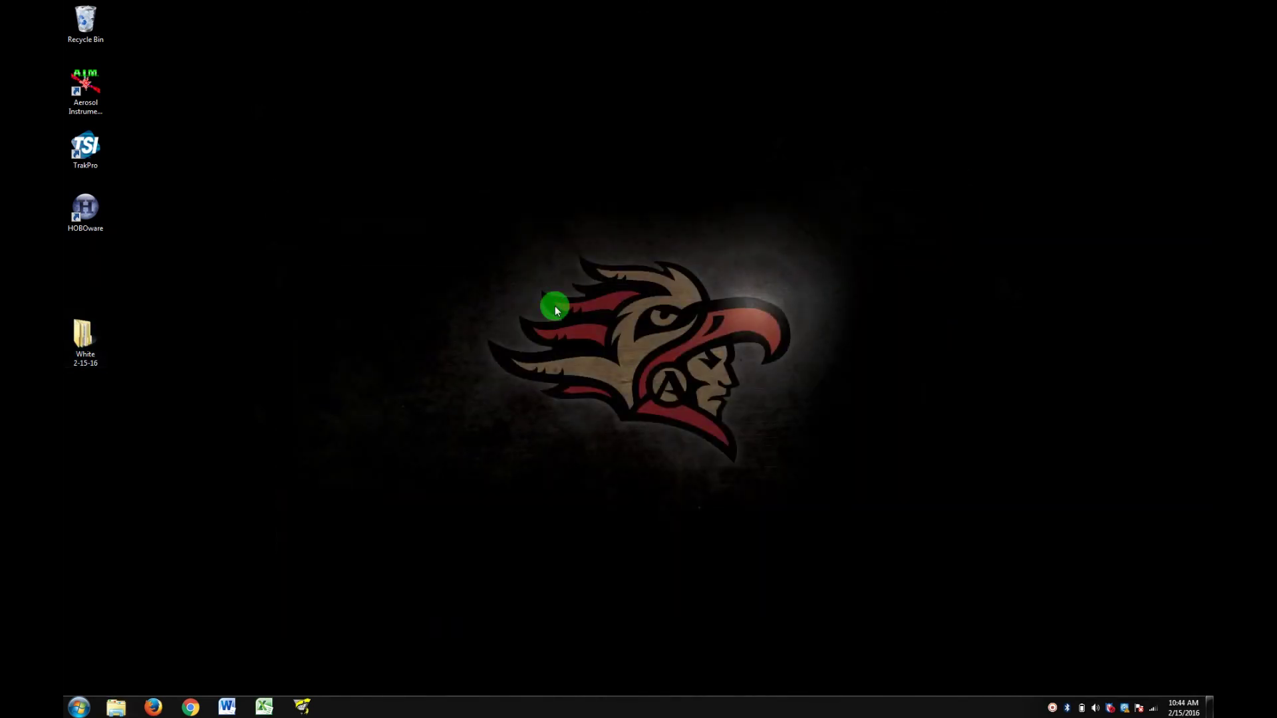